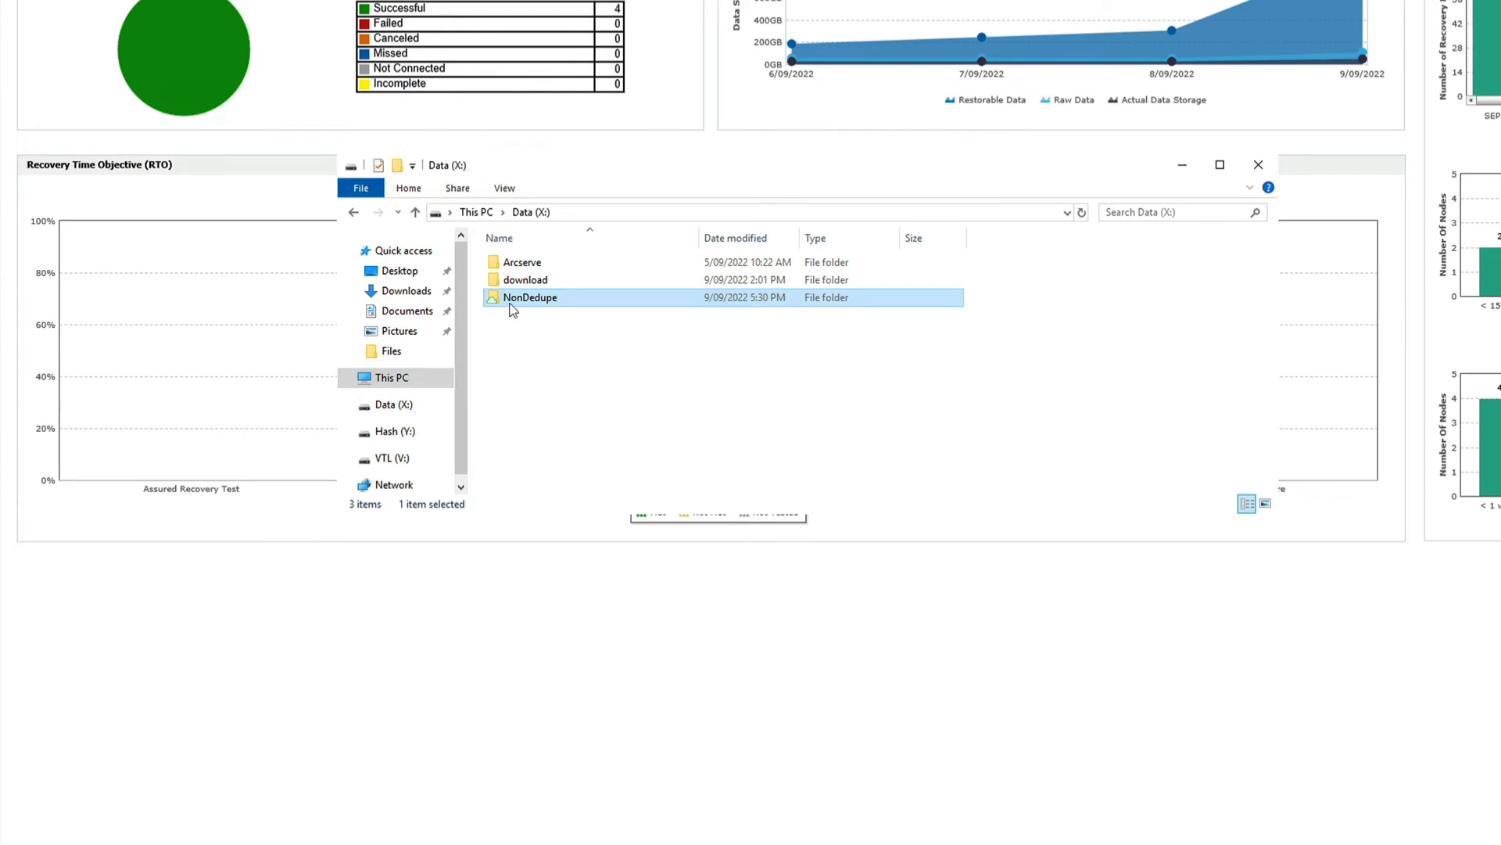
- Examine the properties of the BackupDestination icon file in the UDPSlave folder inside NonDedupe, comparing its size with its size on disk
double_click(512, 302)
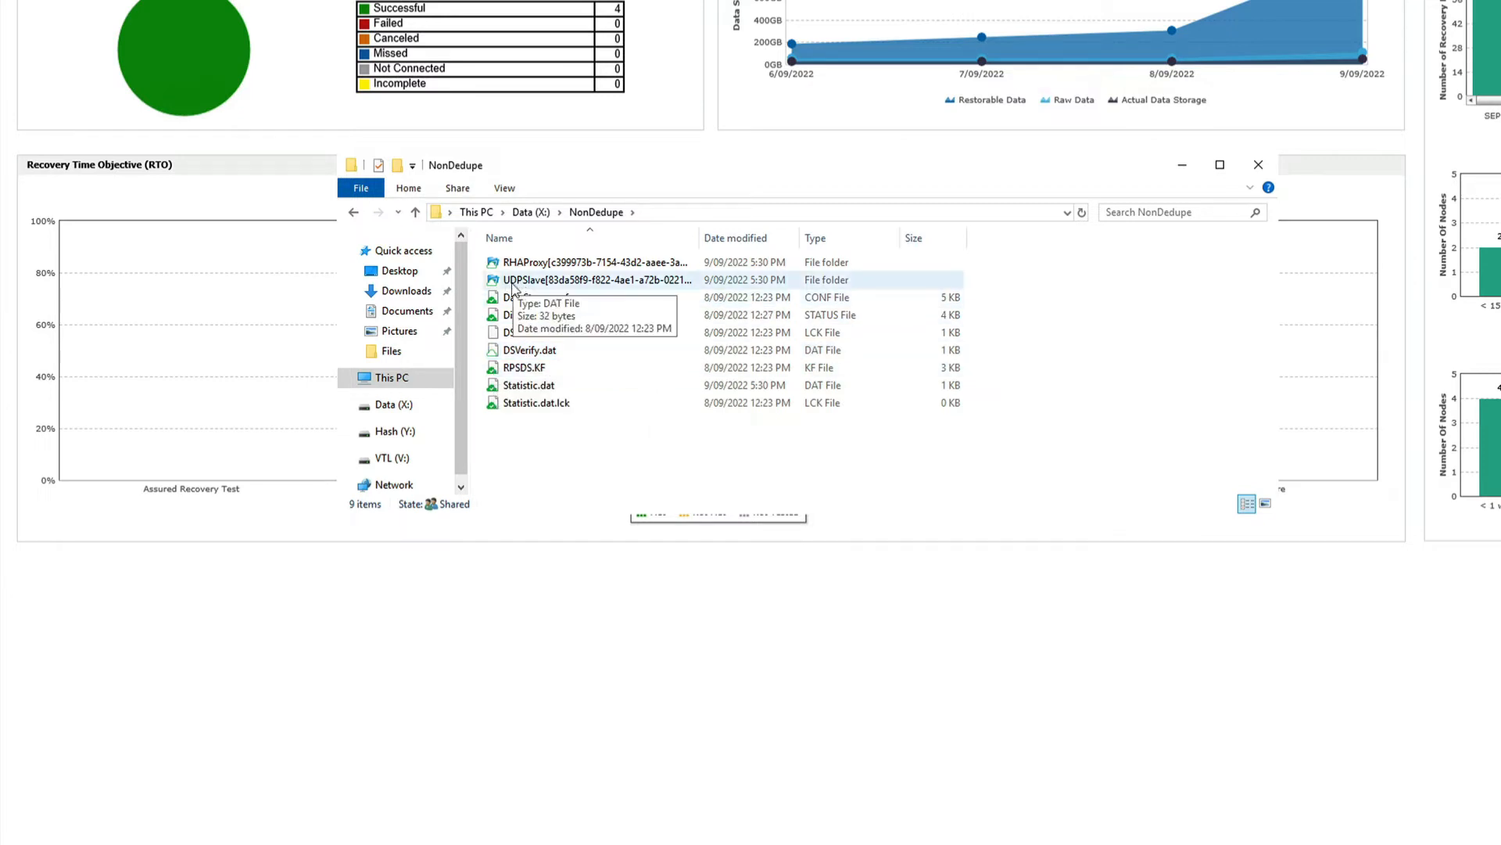
double_click(513, 283)
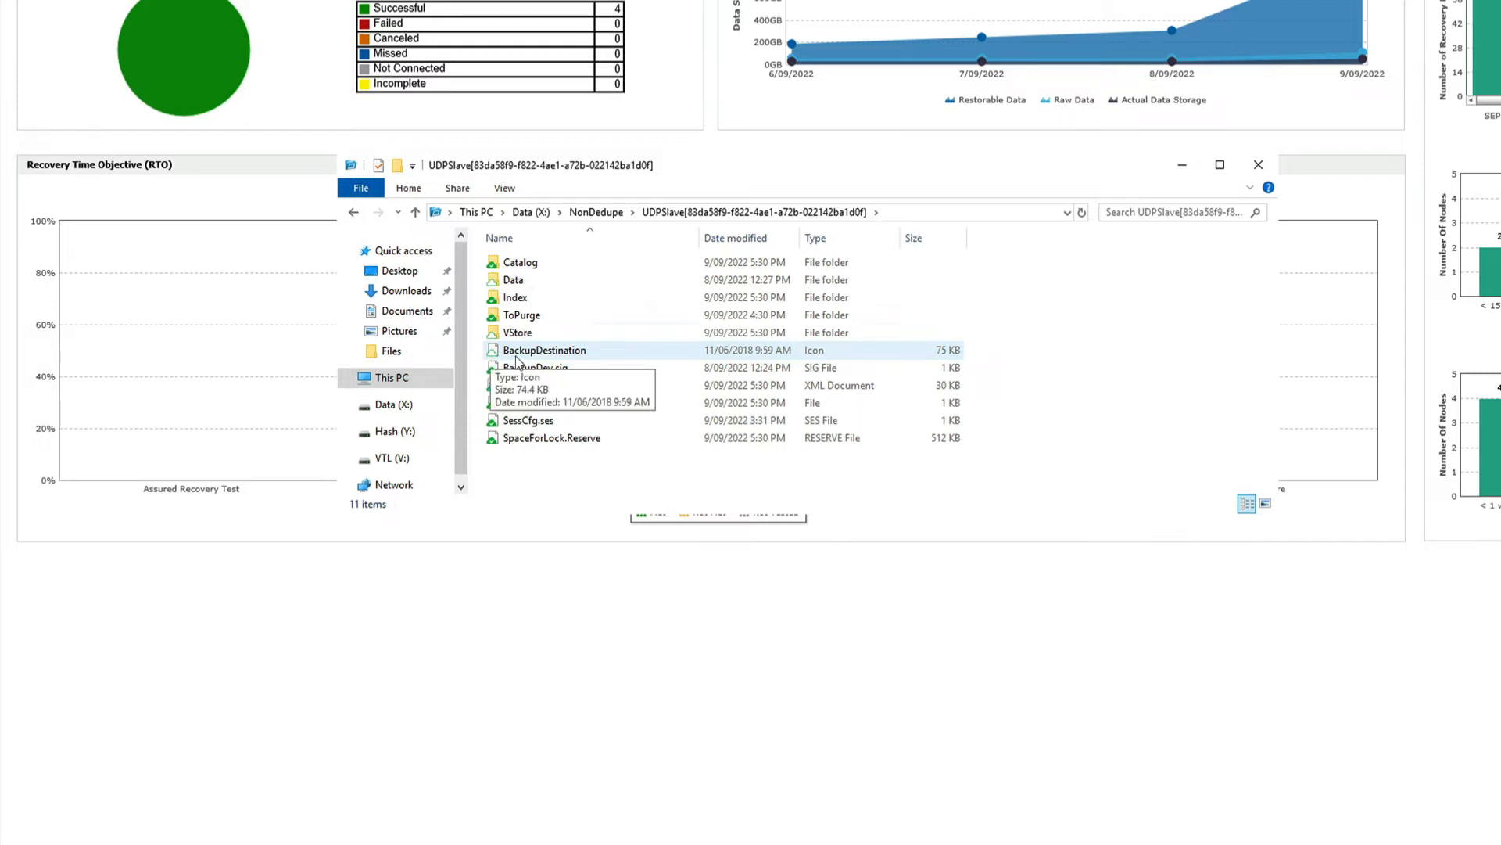
click(533, 355)
right_click(533, 357)
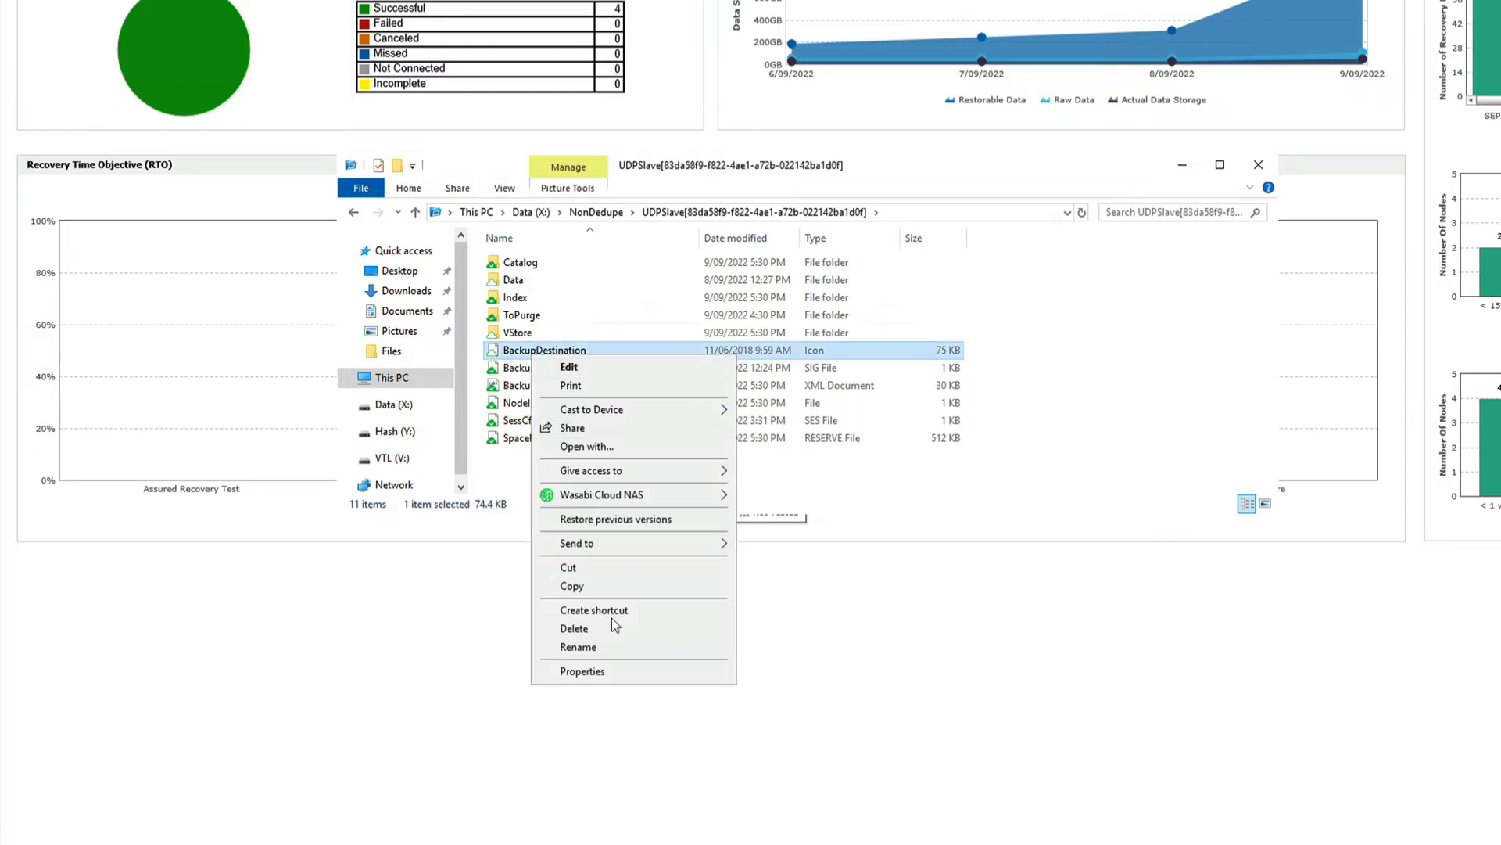
click(608, 673)
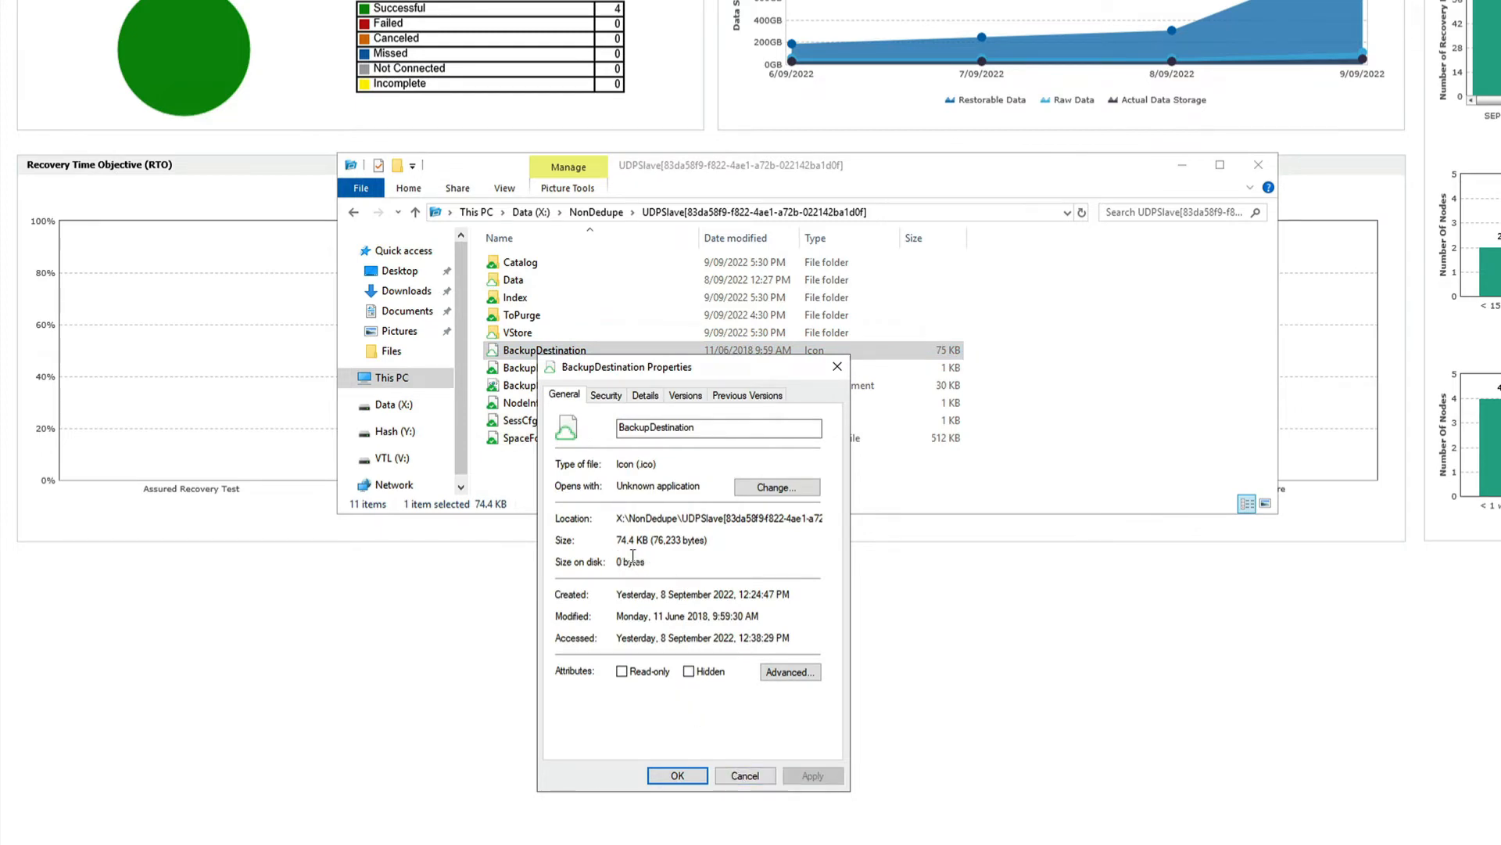
click(745, 775)
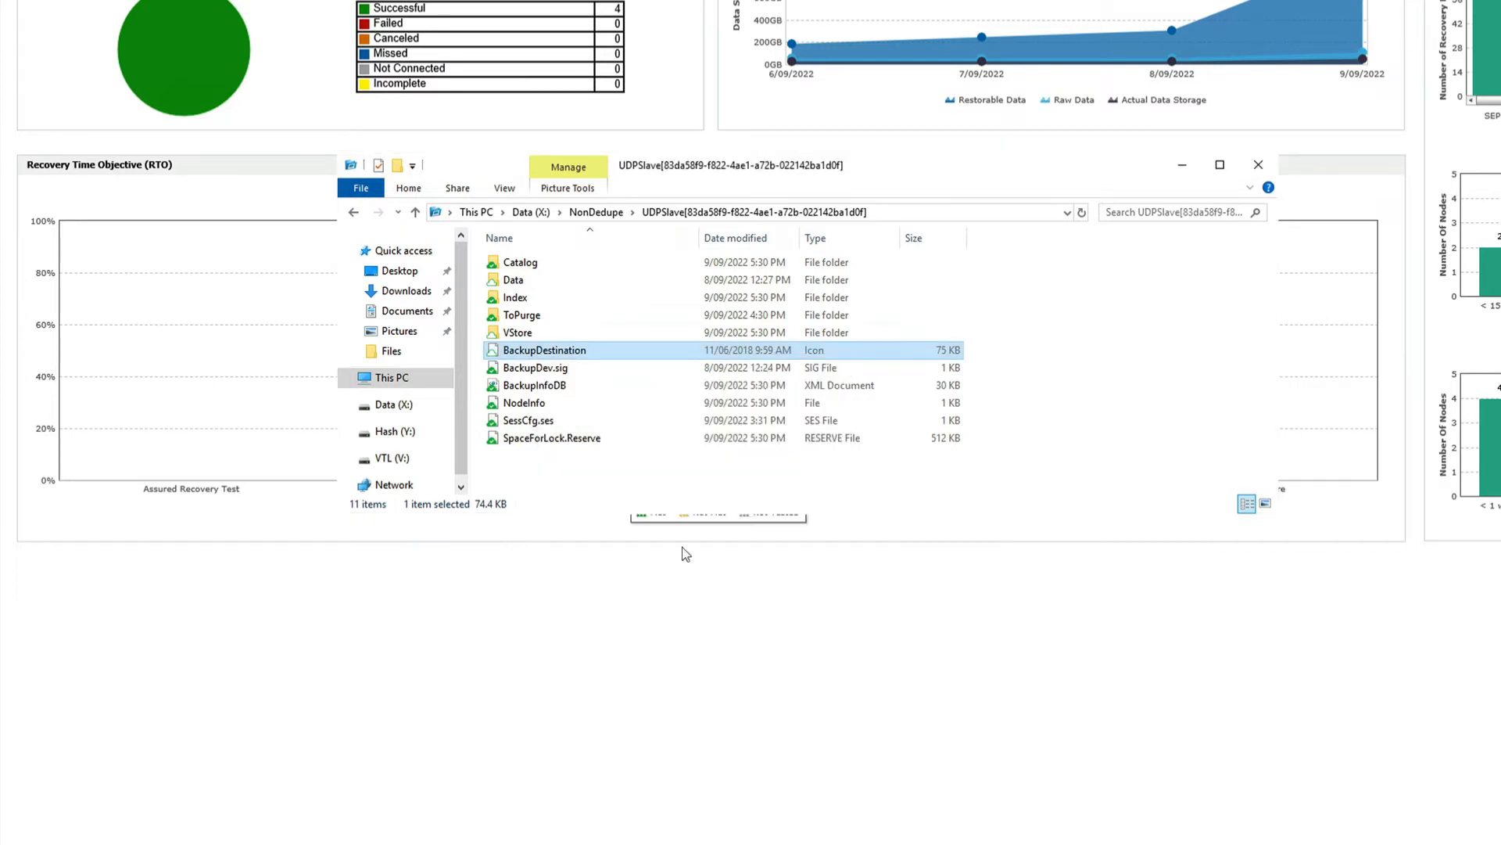
- Open the BackupDestination icon file, close its image view, and check the file's status icon in the UDPSlave folder
double_click(538, 353)
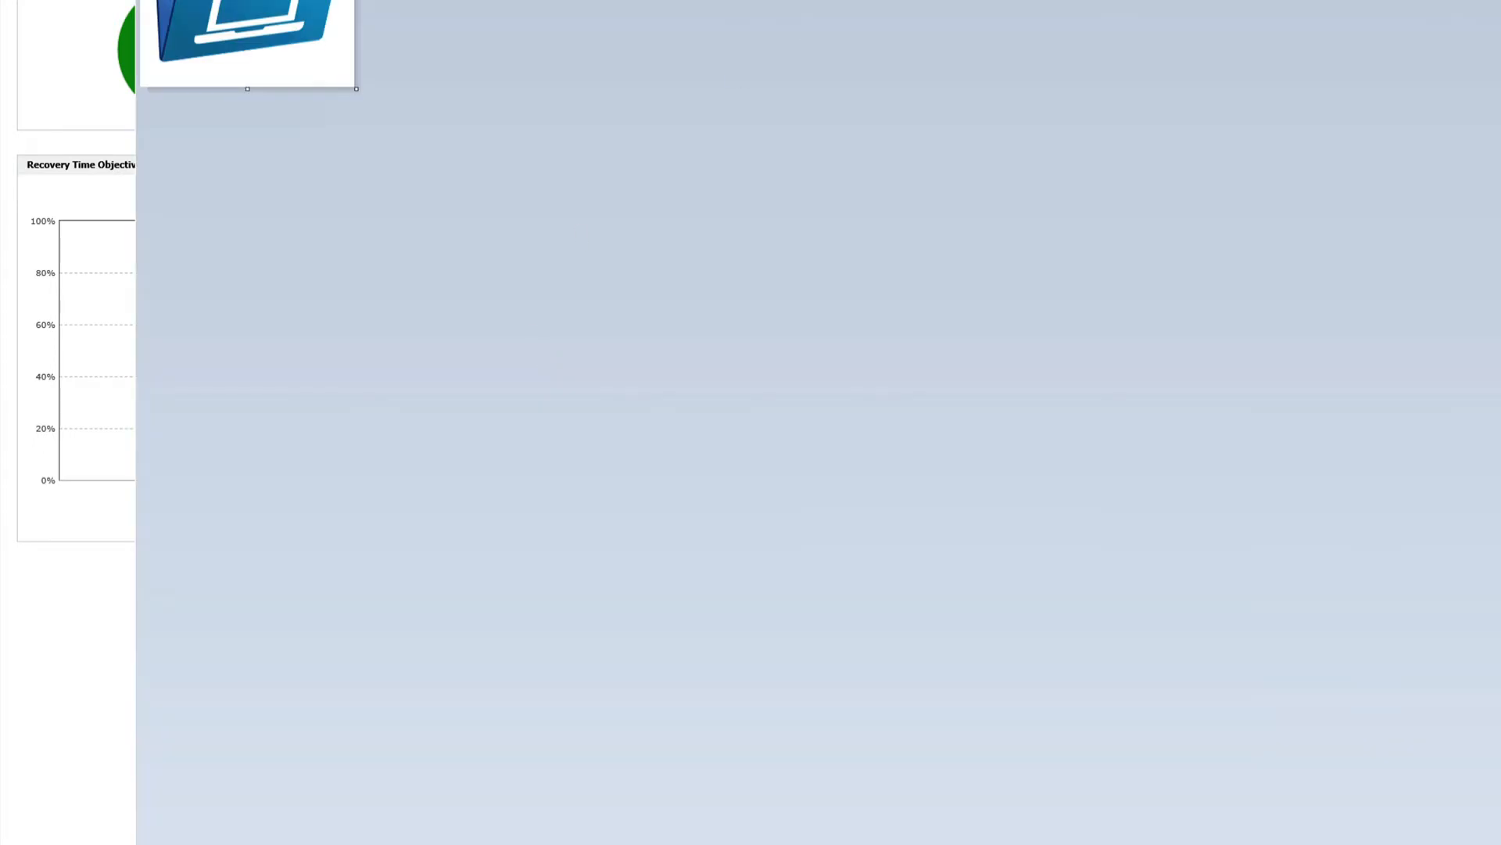
click(1497, 3)
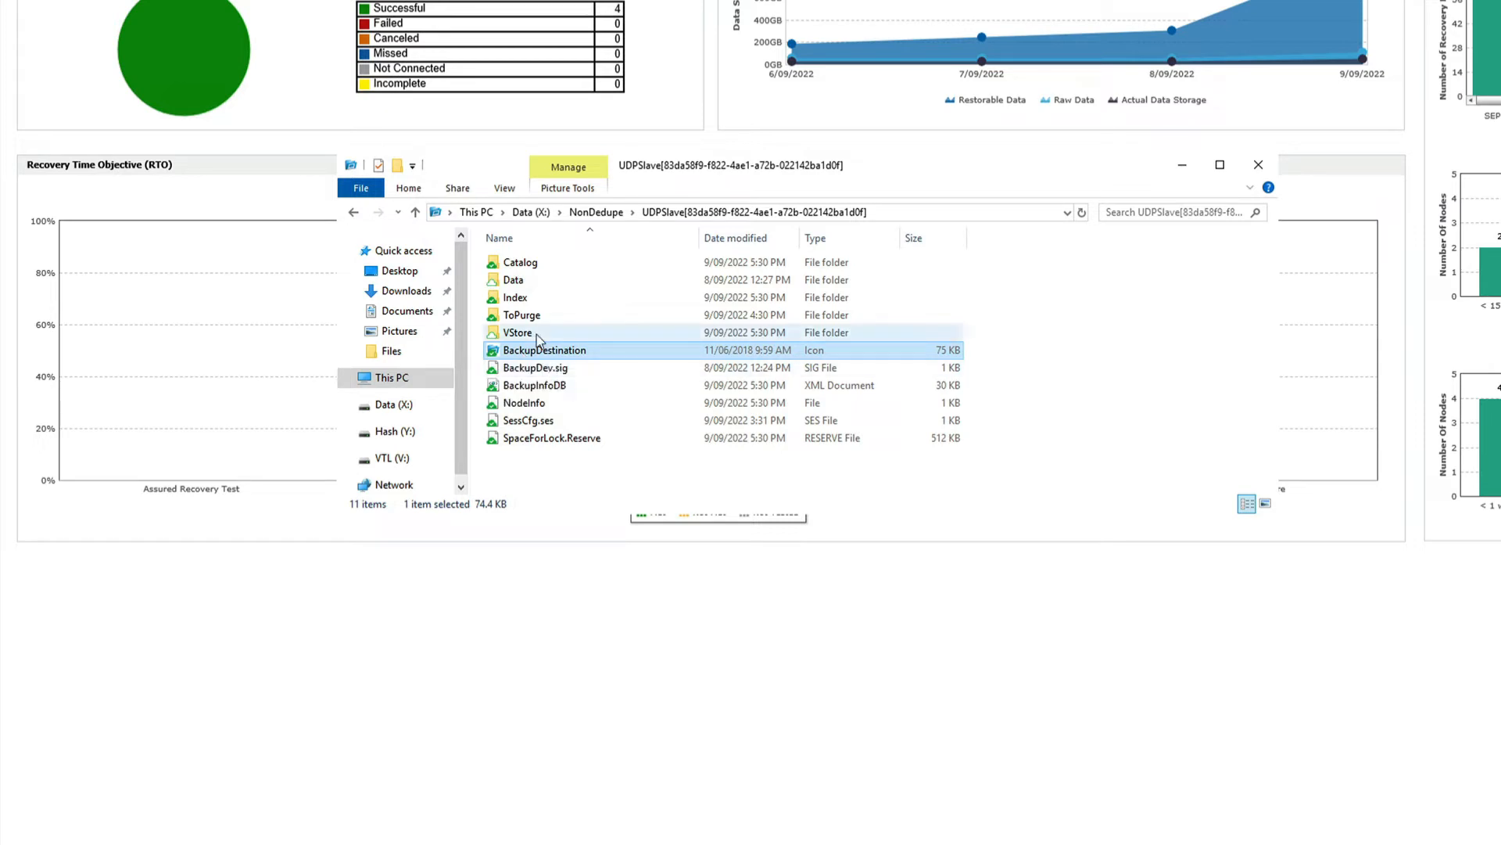
mouse_move(537, 336)
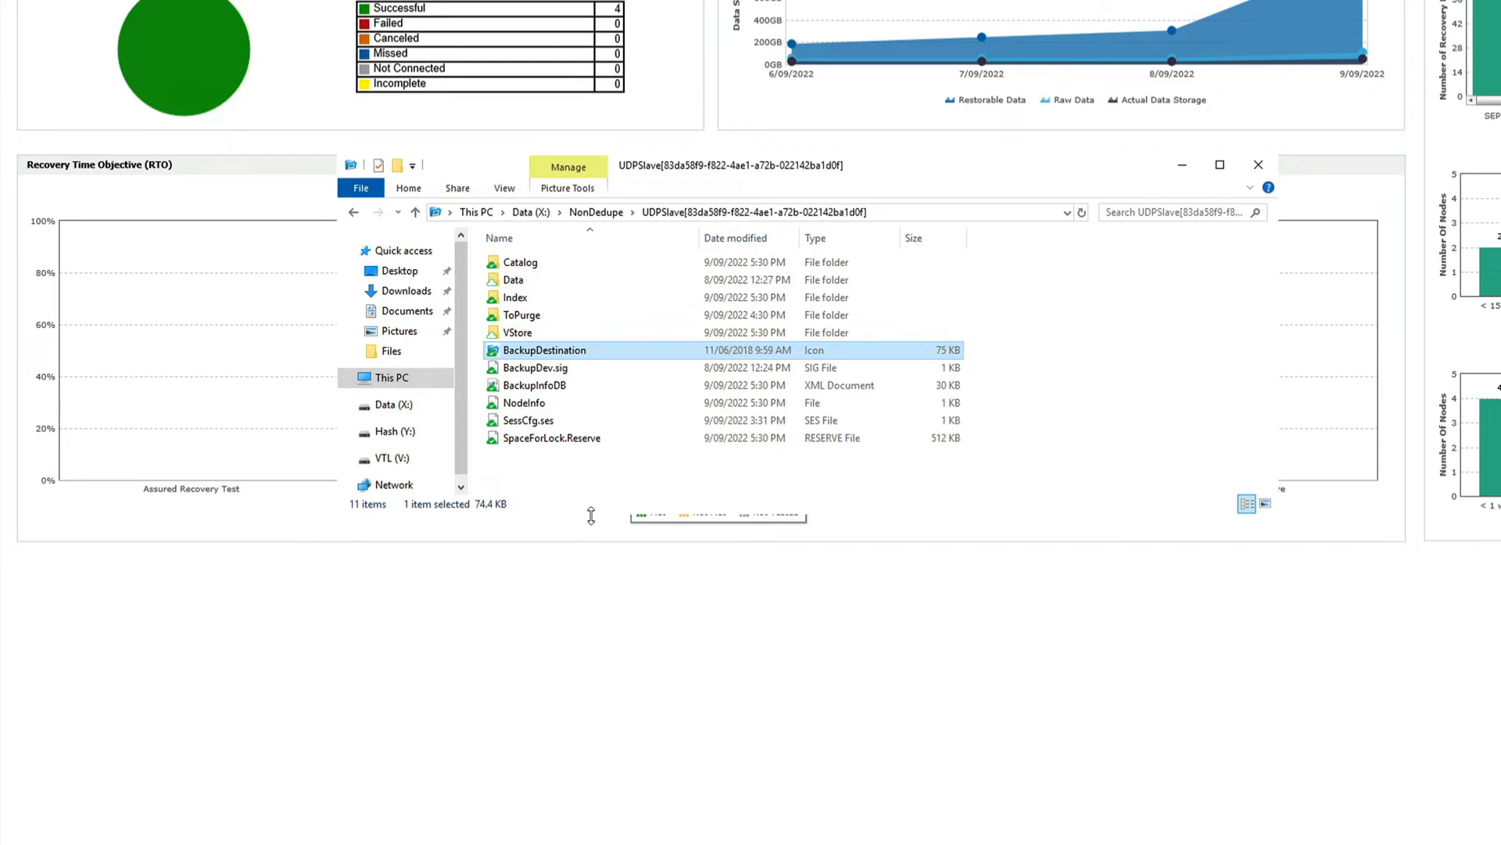
click(561, 487)
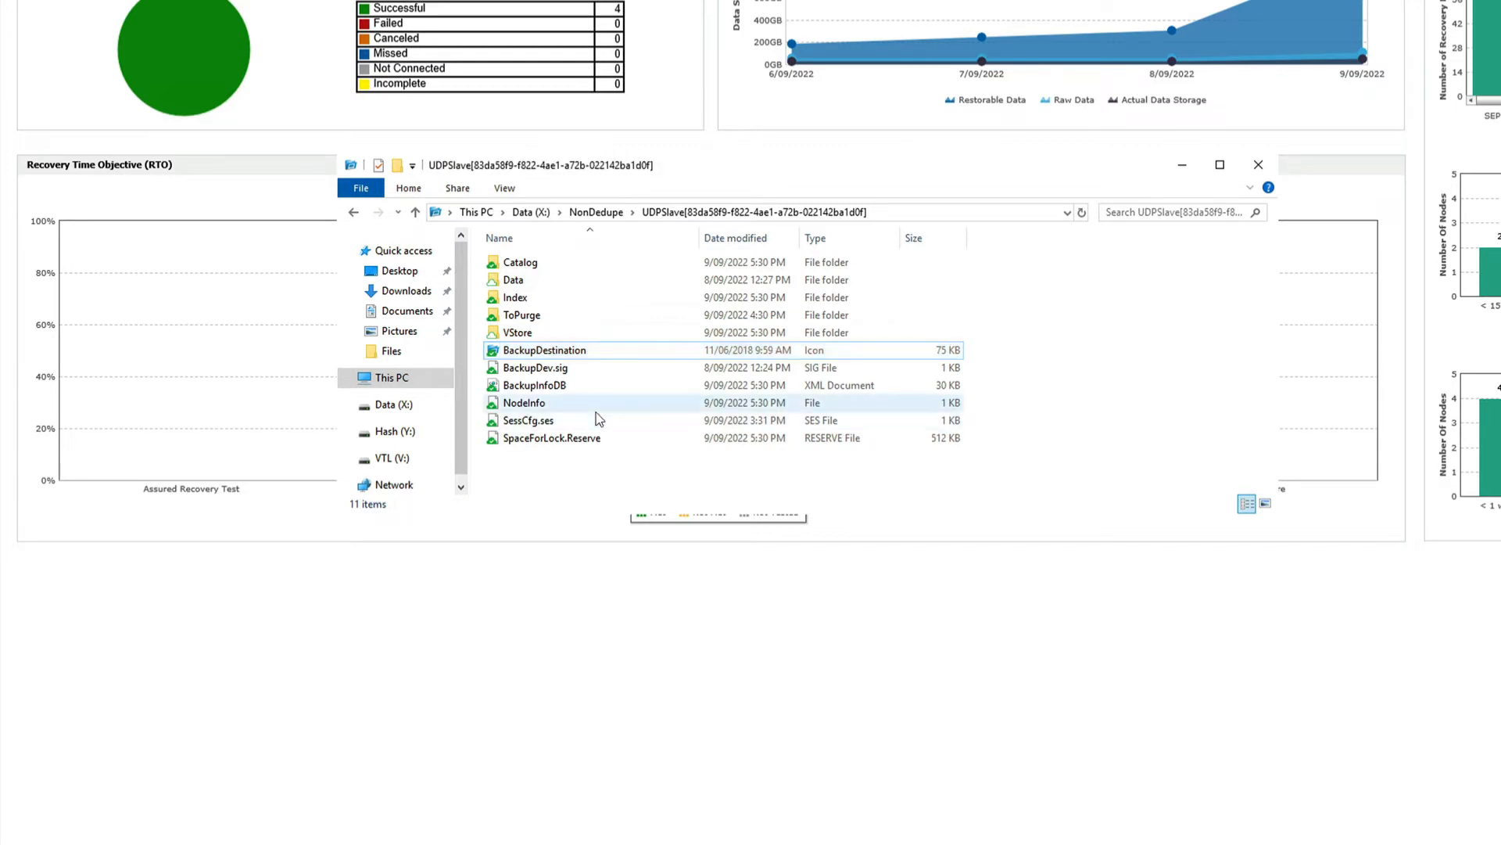
- Return to the root of the X: drive and examine the NonDedupe folder's size and size on disk in its properties
click(597, 213)
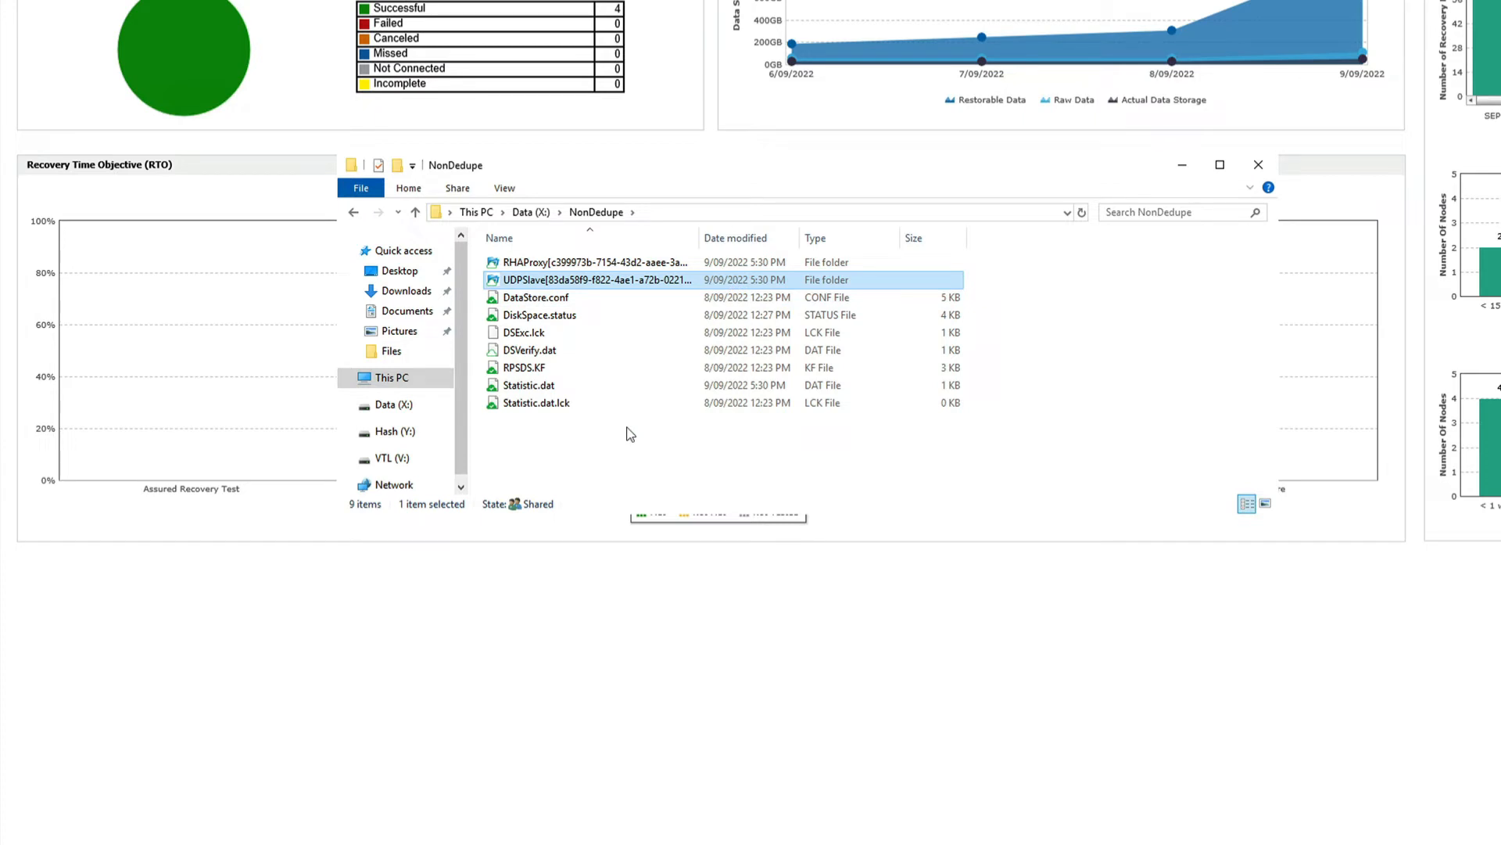
click(629, 435)
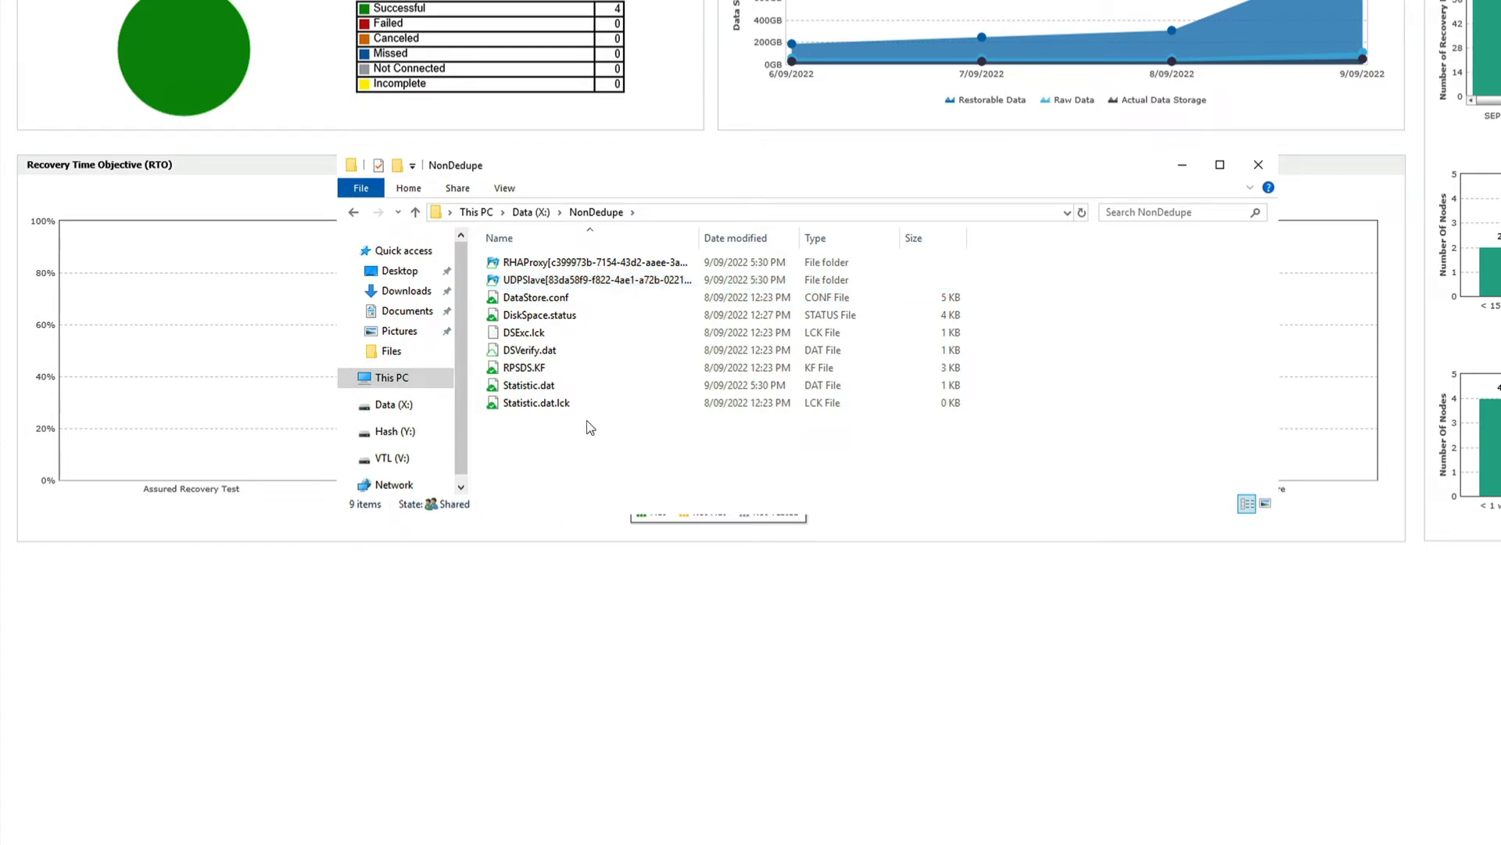
click(532, 212)
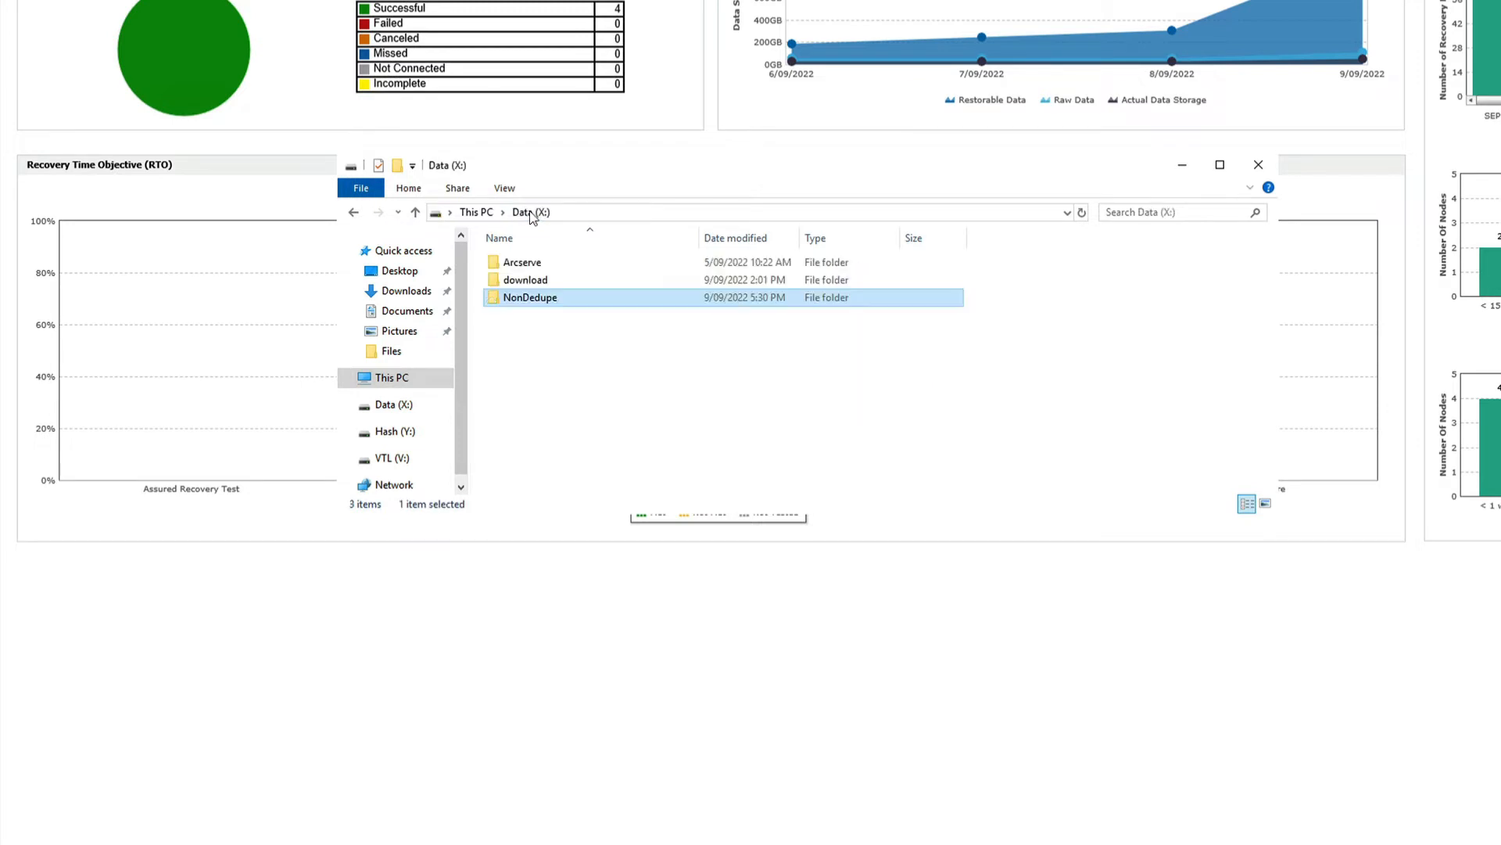
right_click(527, 301)
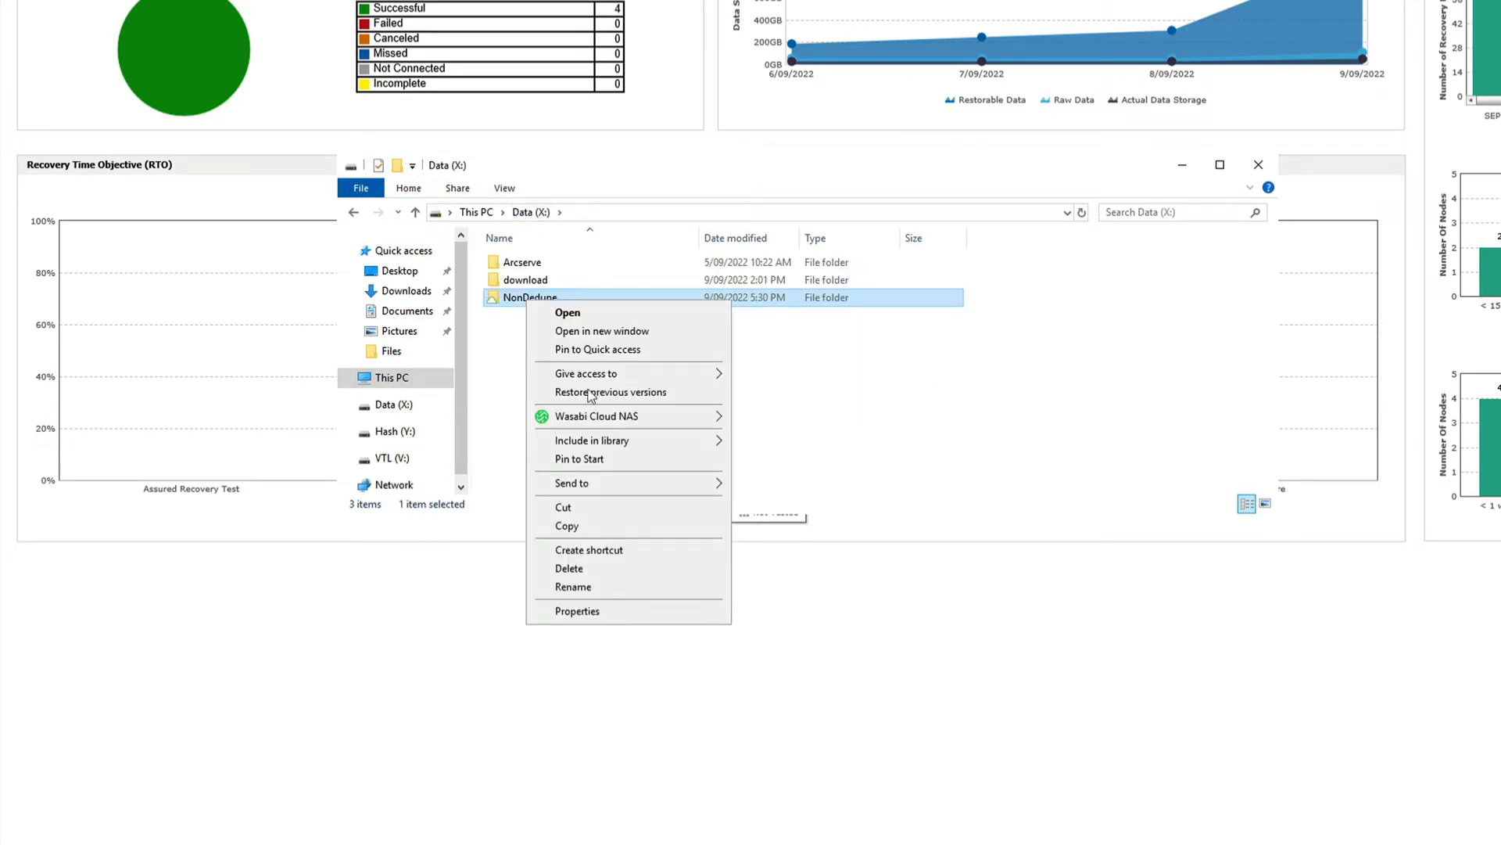
click(594, 614)
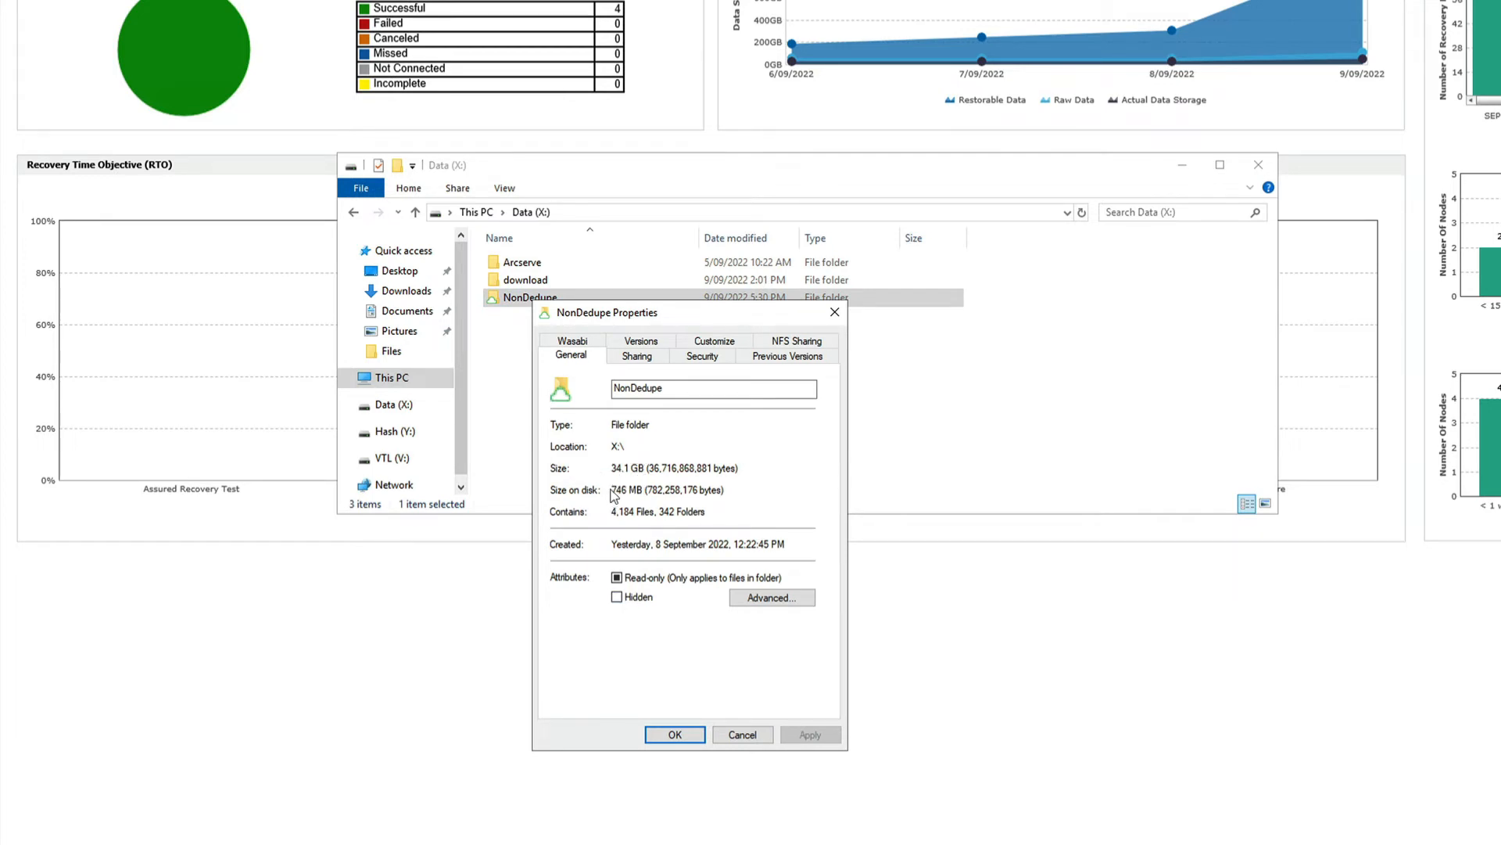
click(676, 735)
click(569, 358)
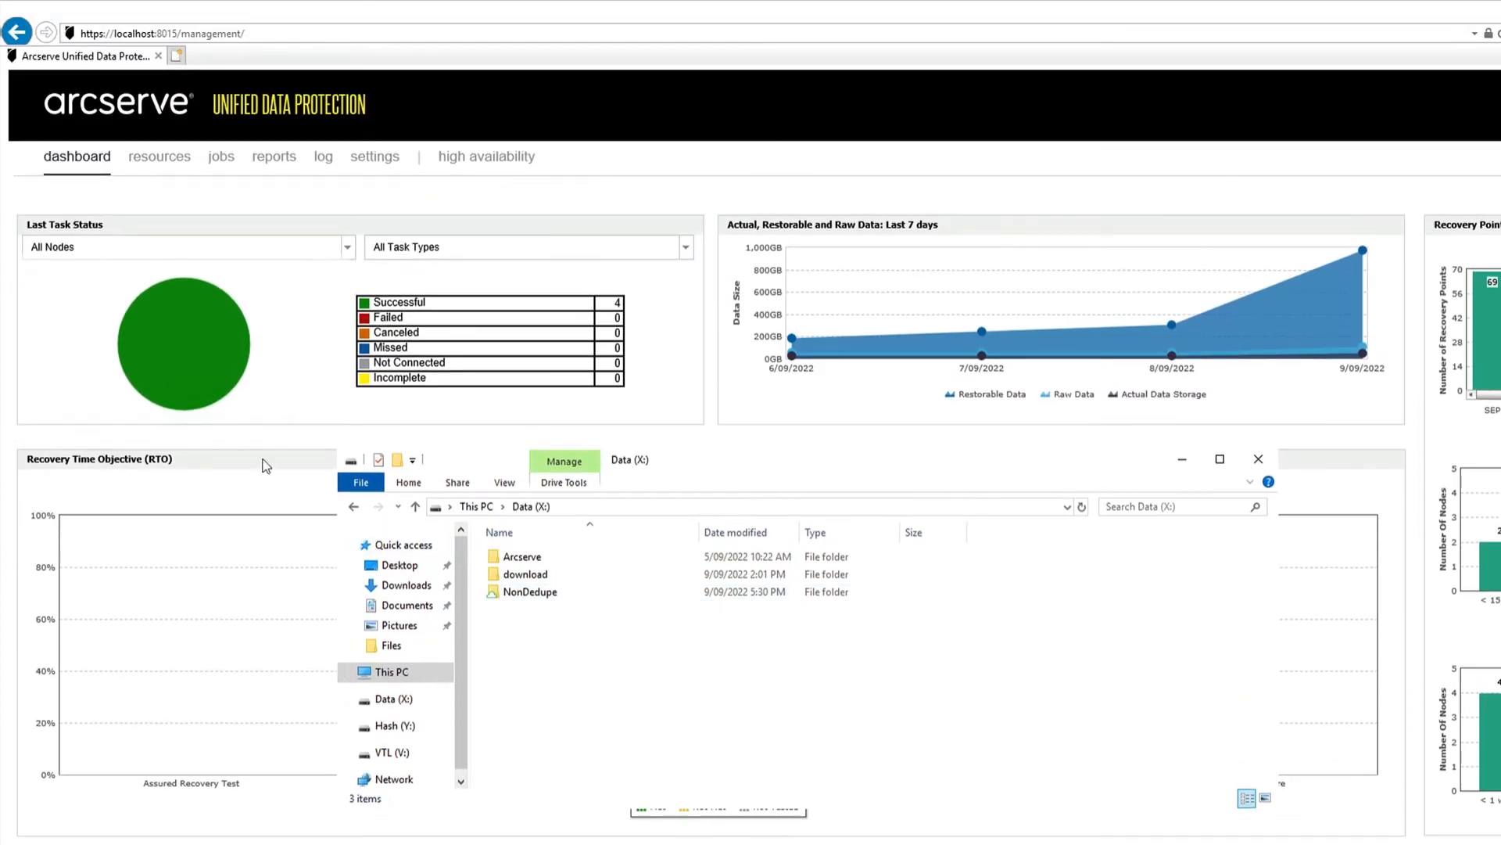
- Switch to the Arcserve UDP console and open the Backup to non-dedupe plan of the udpslave node for modification
click(160, 160)
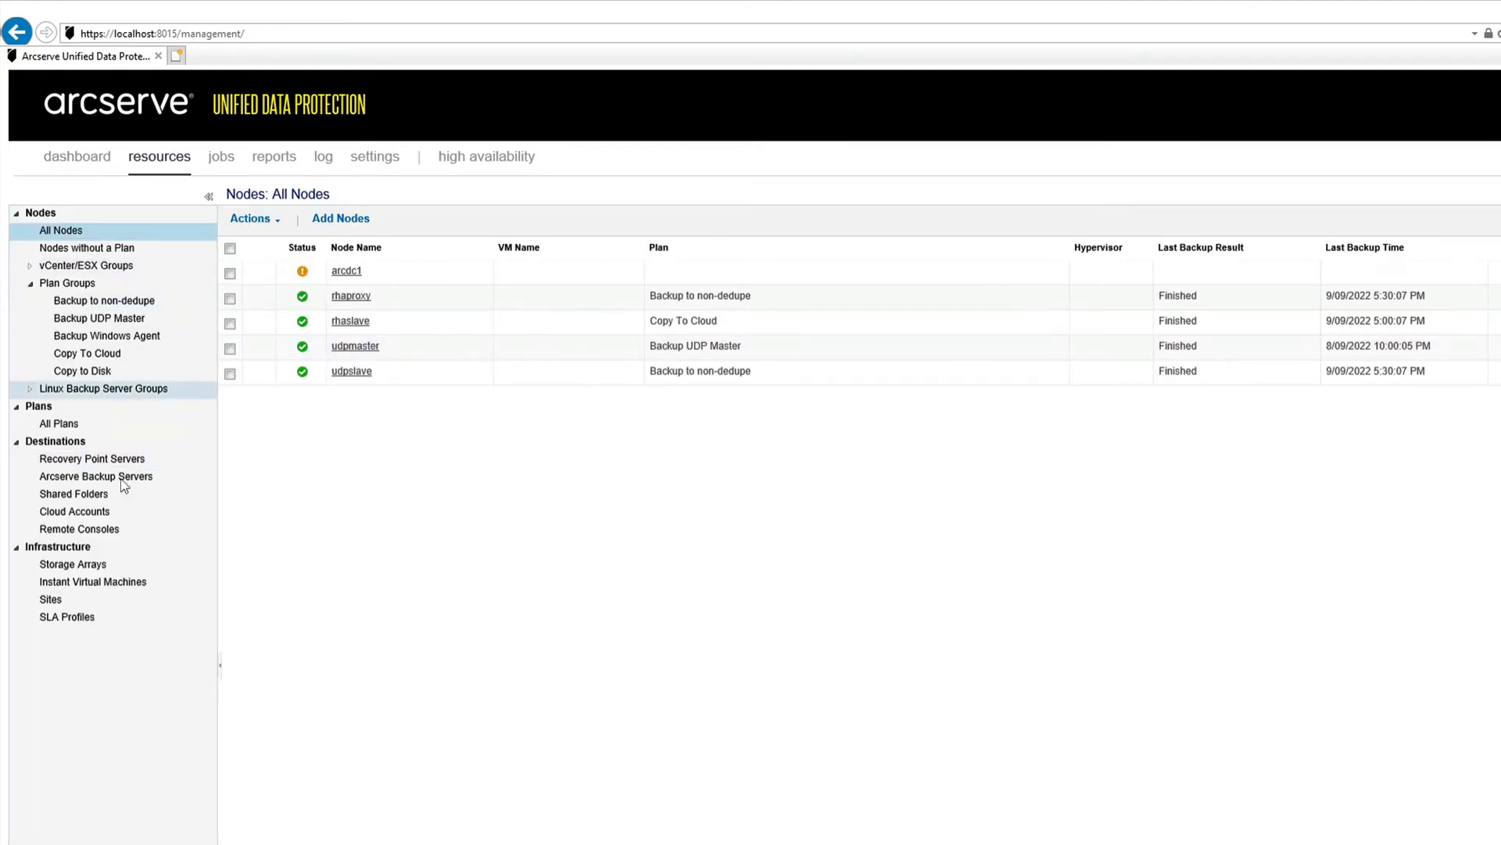
click(114, 305)
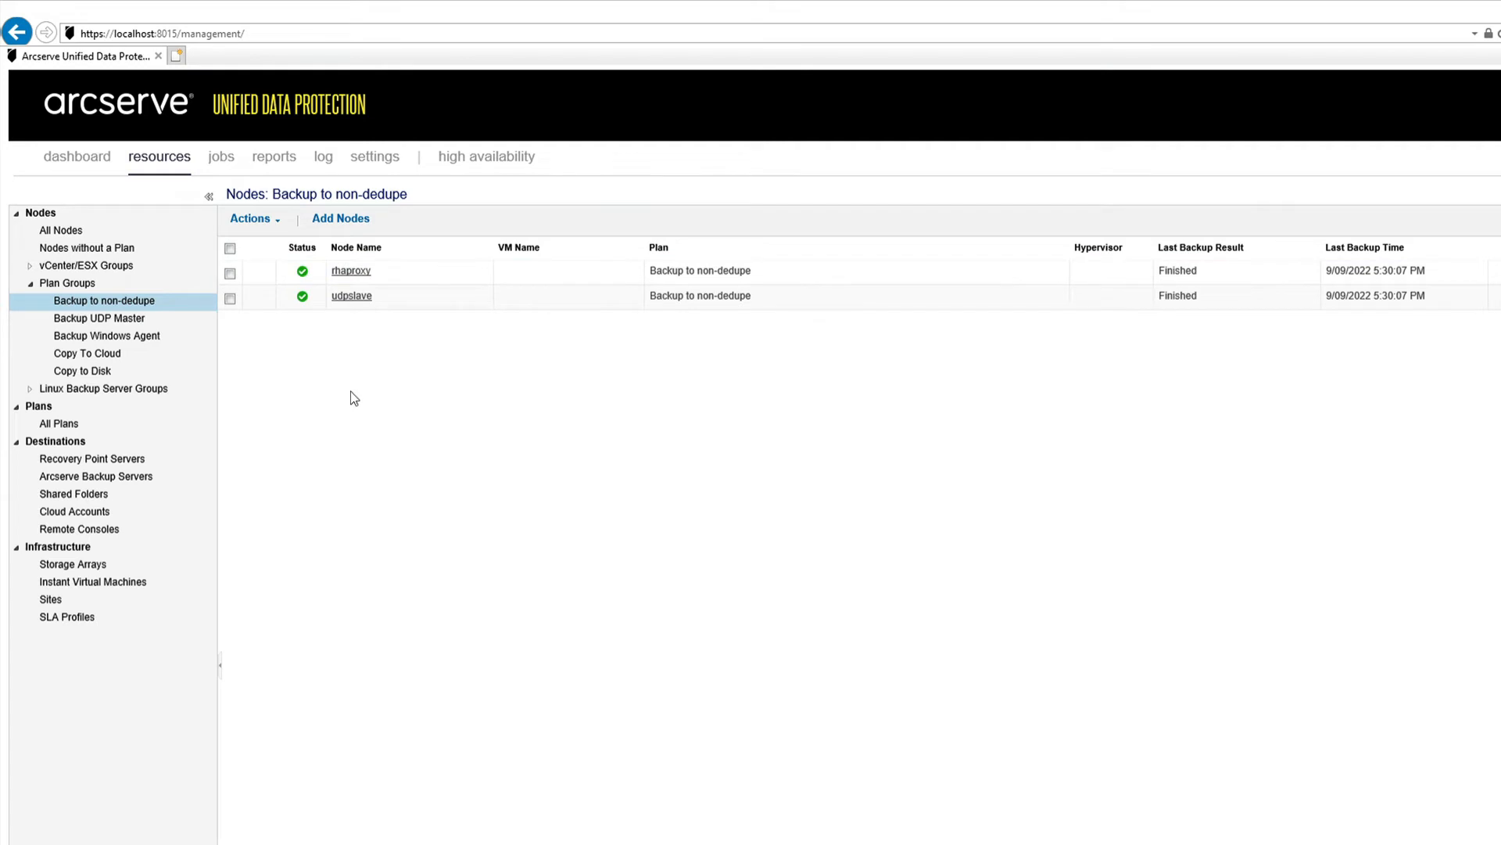
click(230, 298)
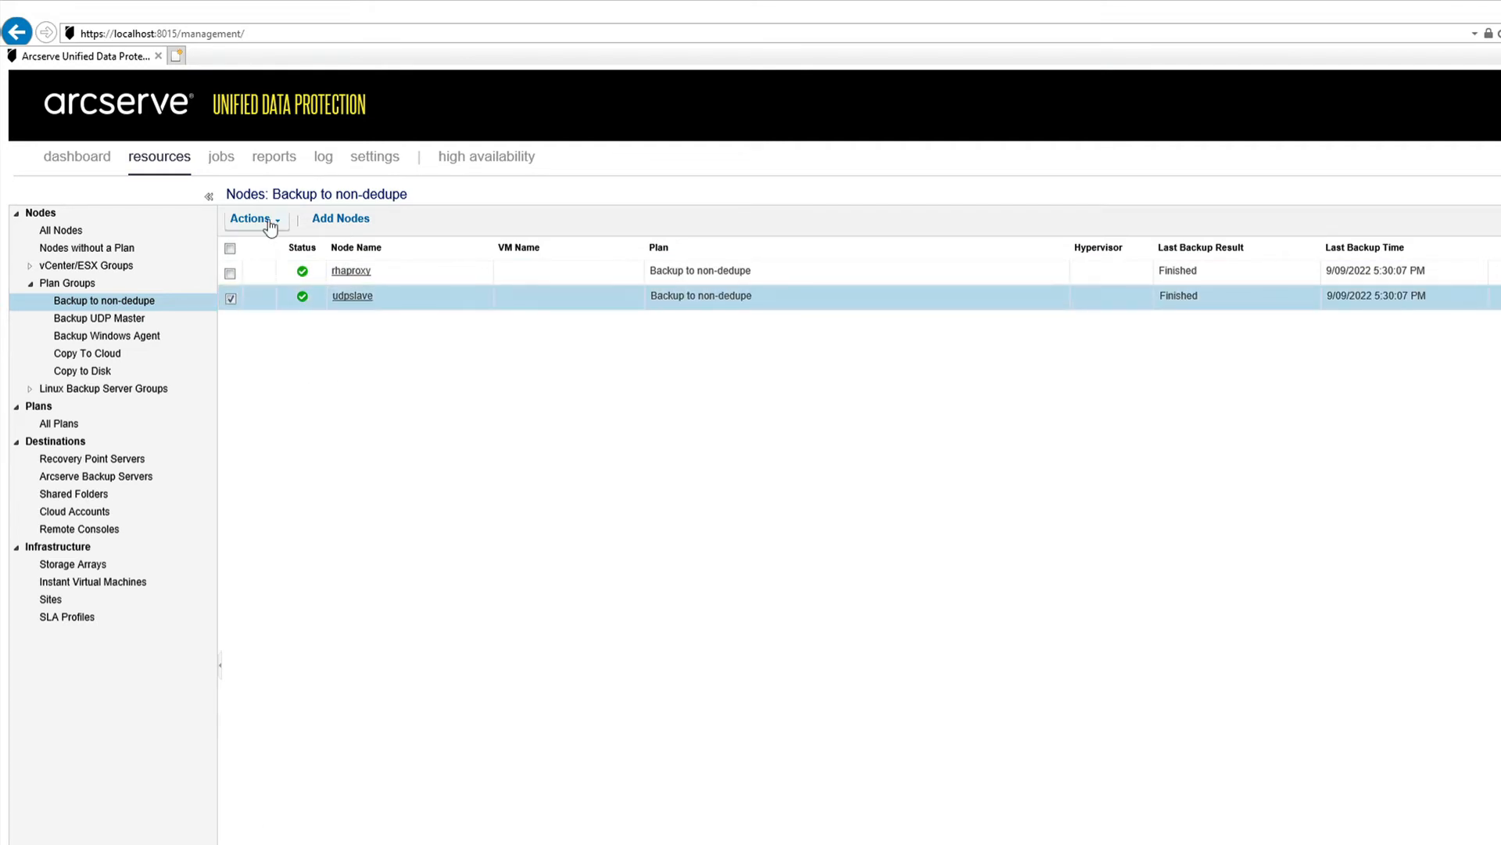
click(254, 219)
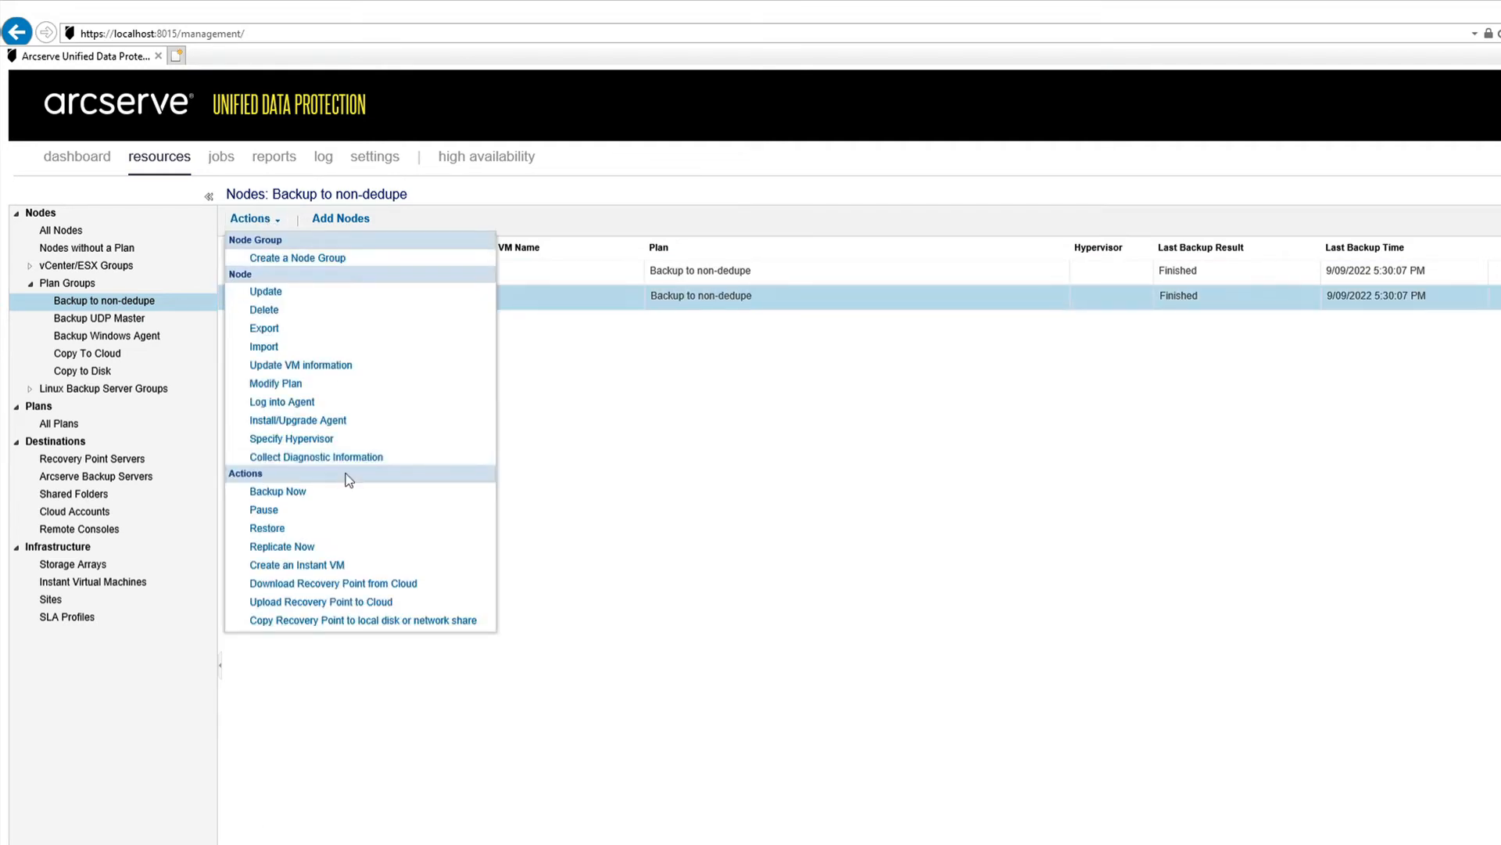
click(305, 383)
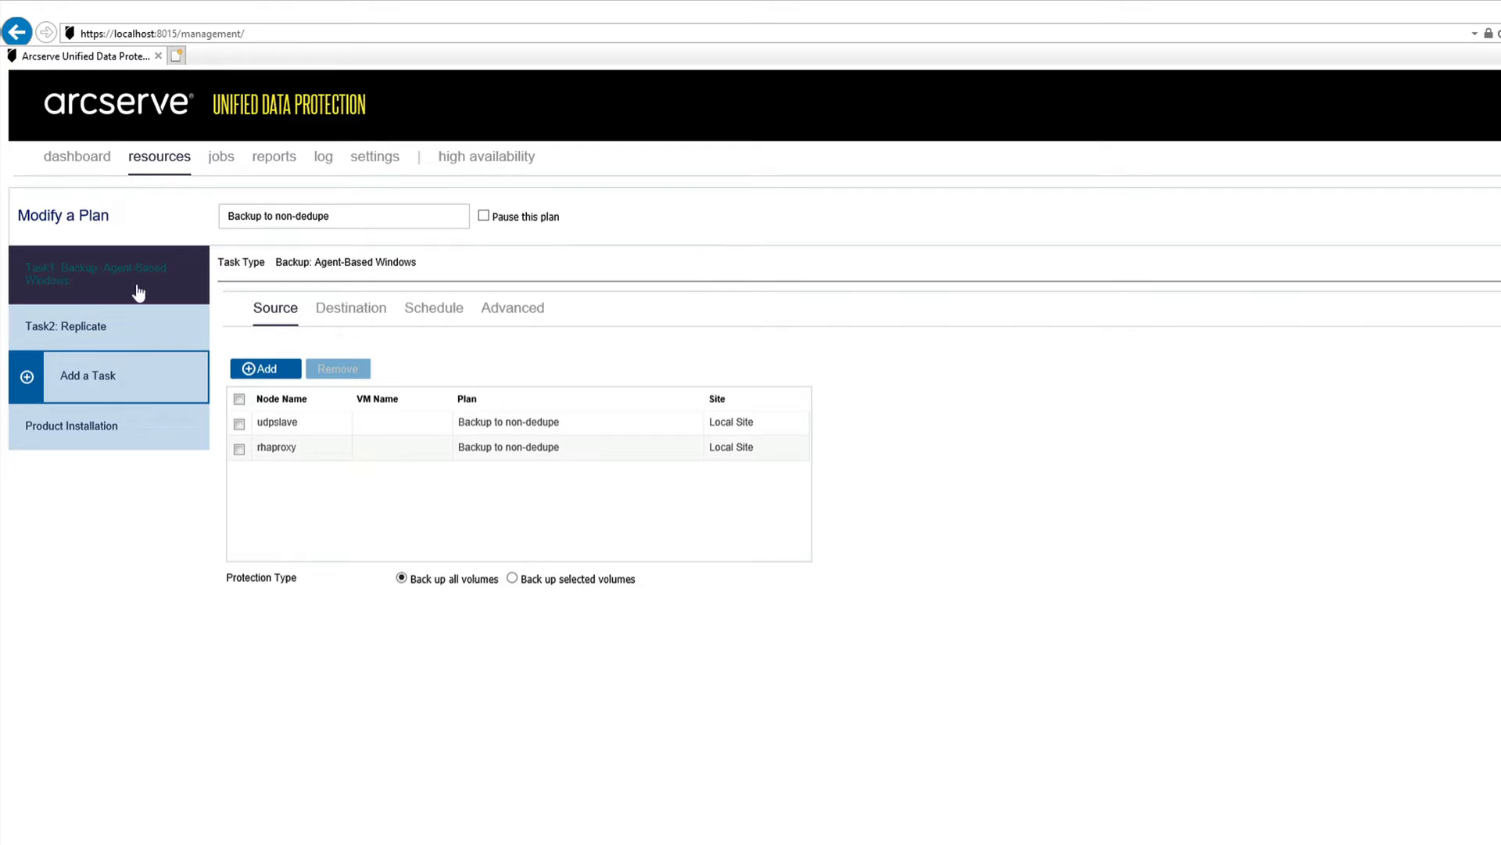
- Review the agent-based Windows backup task's destination and the settings of its custom 15-minute incremental backup schedule
click(357, 314)
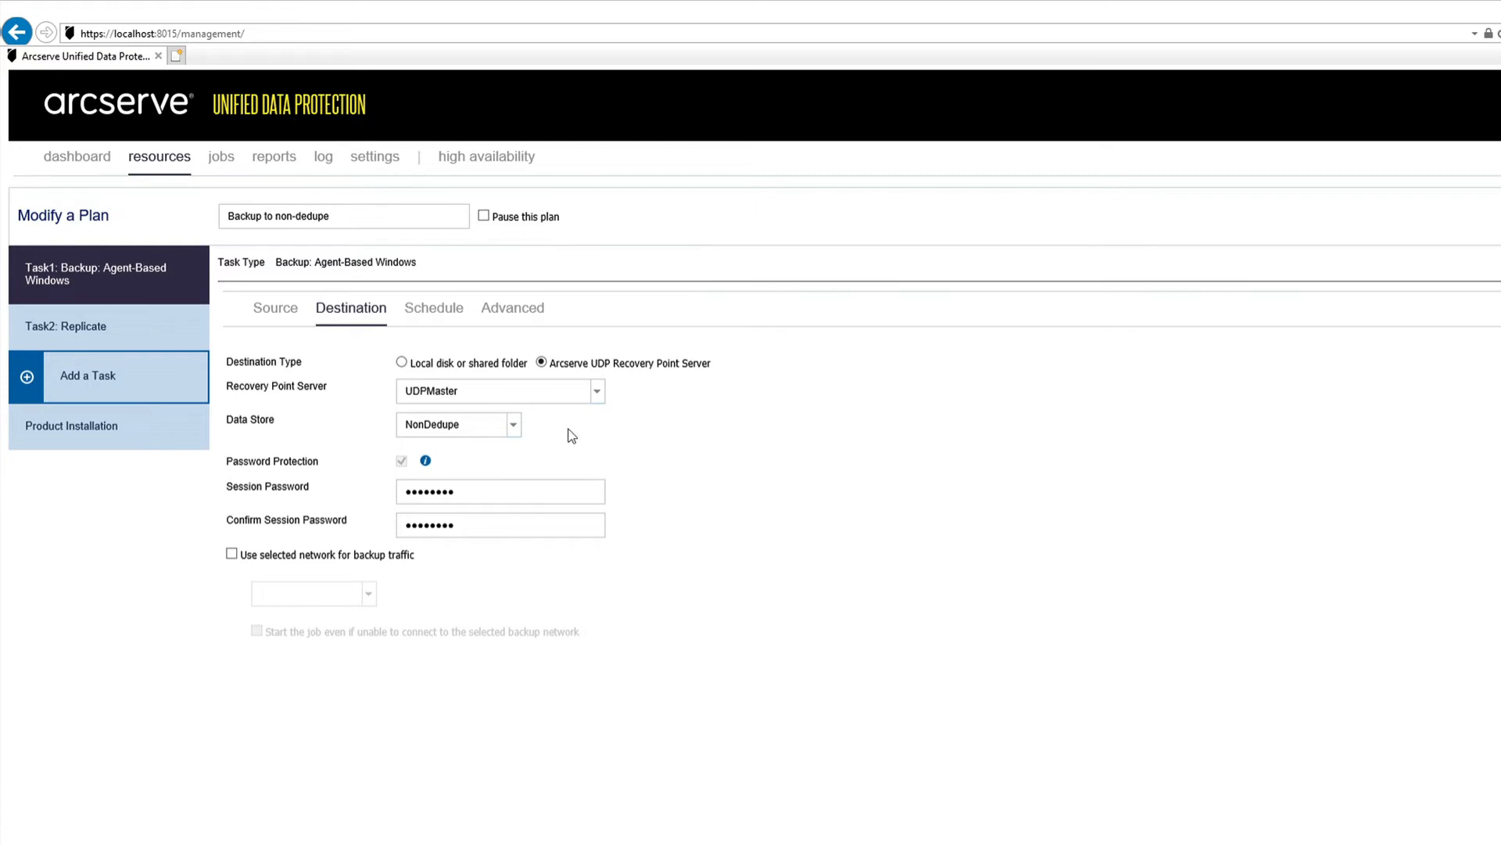
click(436, 307)
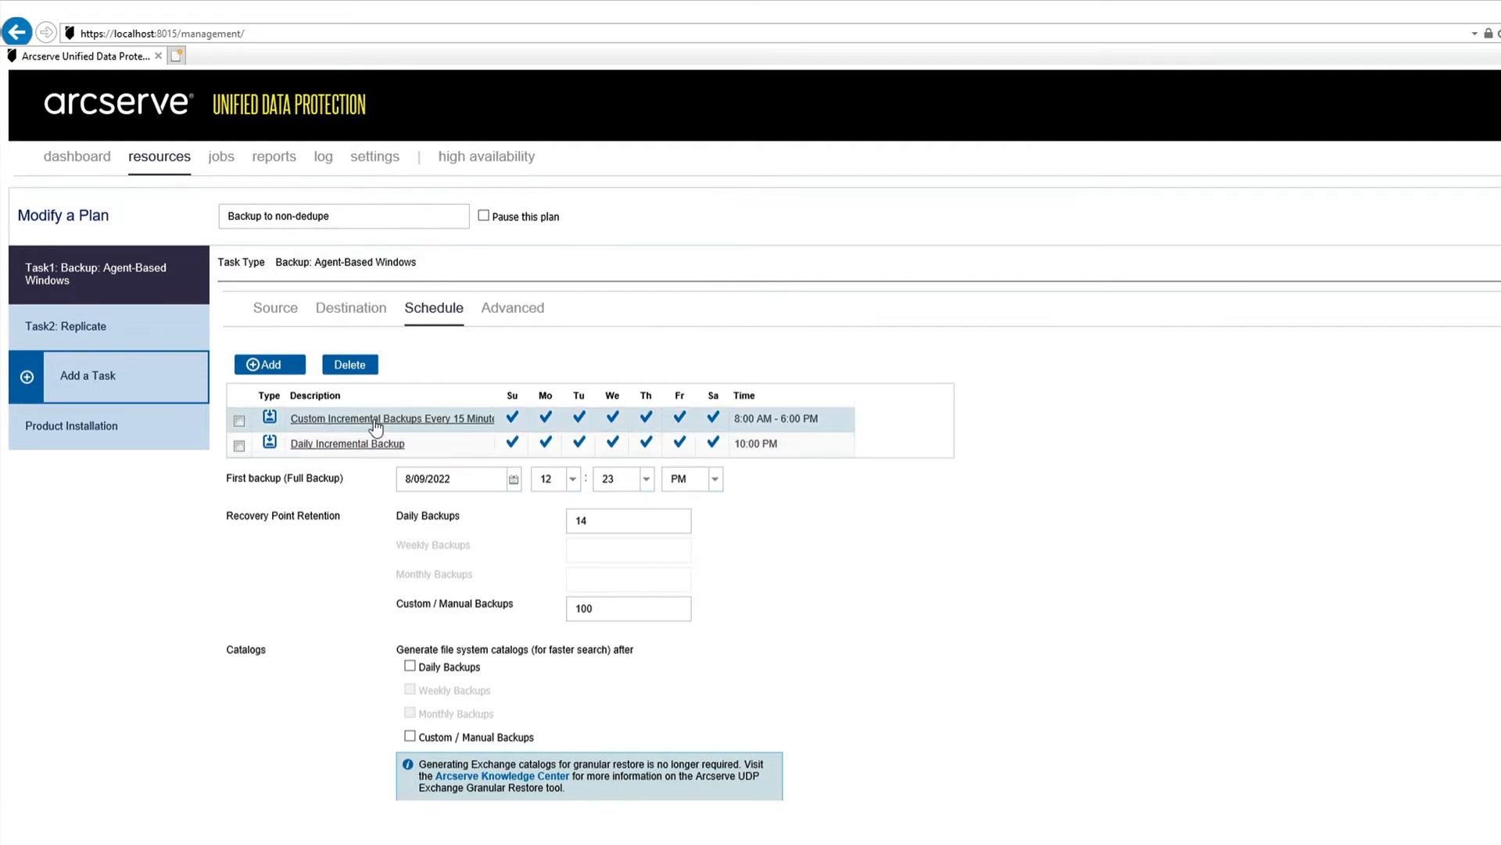
click(348, 419)
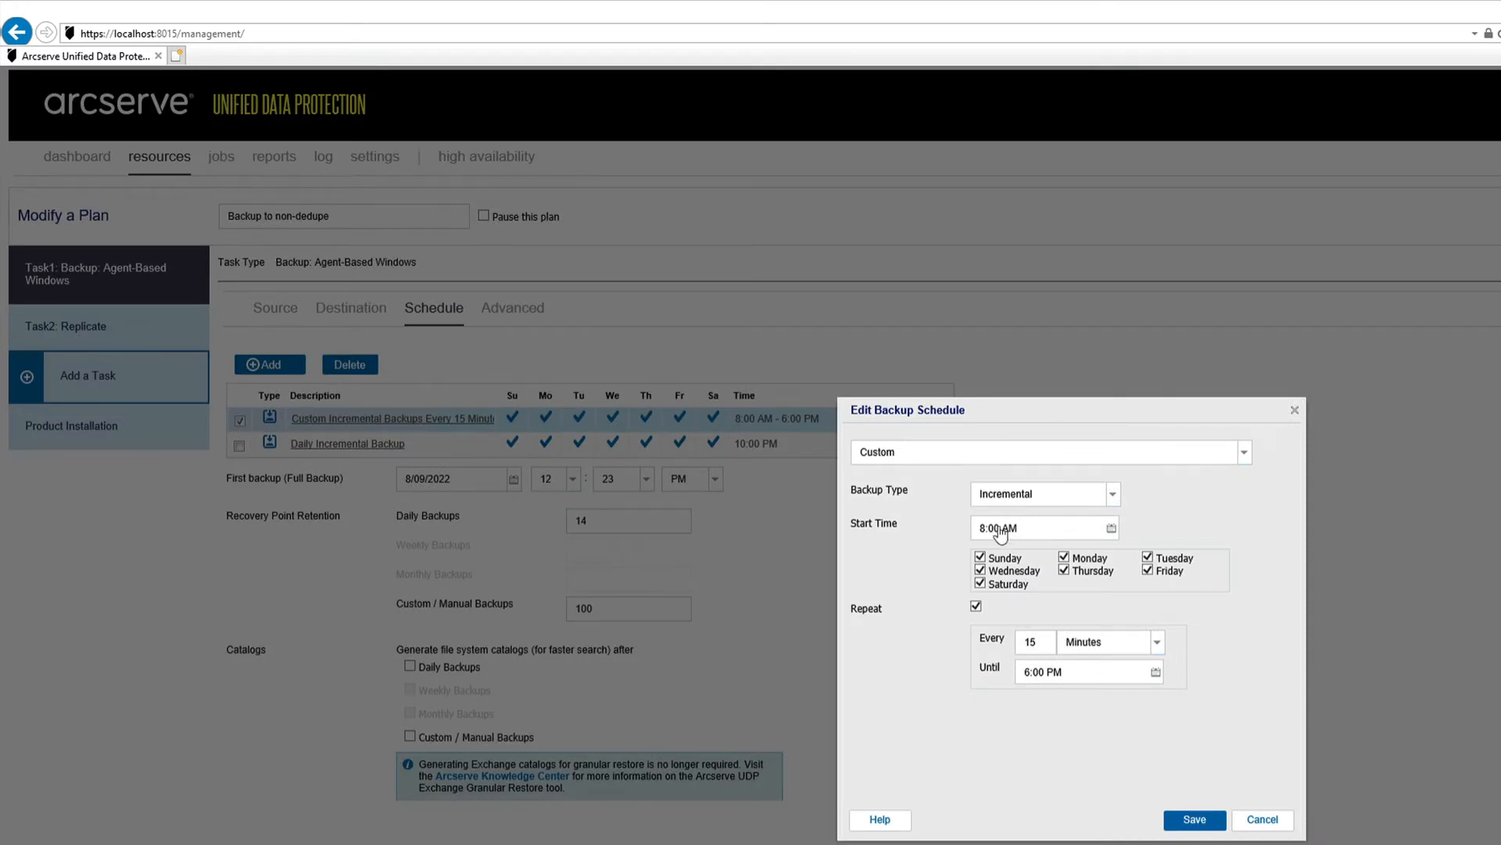
click(1193, 827)
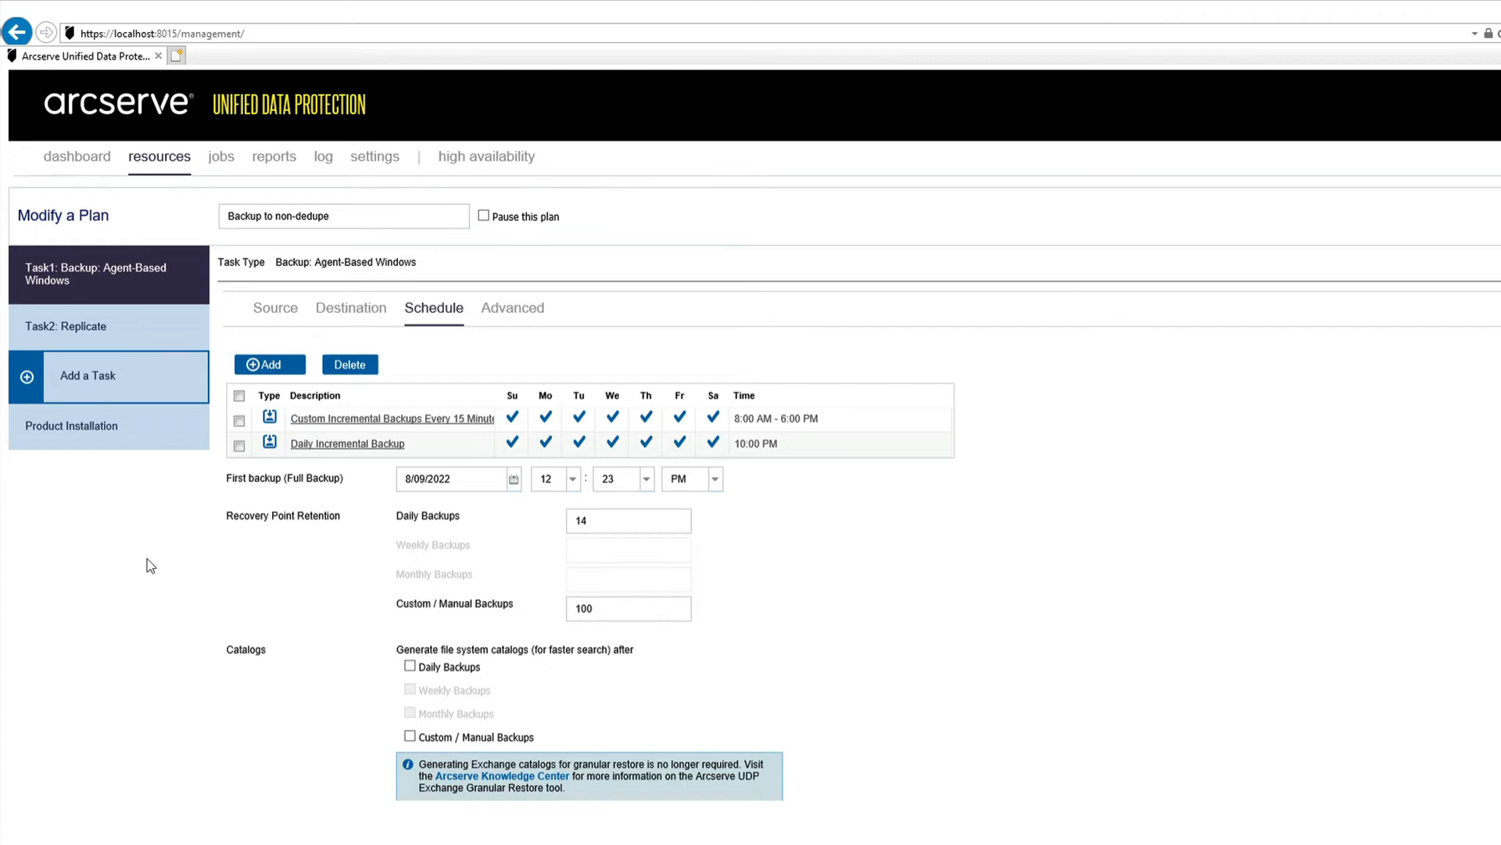
- Review the Replicate task's recovery point server and data store, comparing it with the agent-based Windows backup task
click(112, 336)
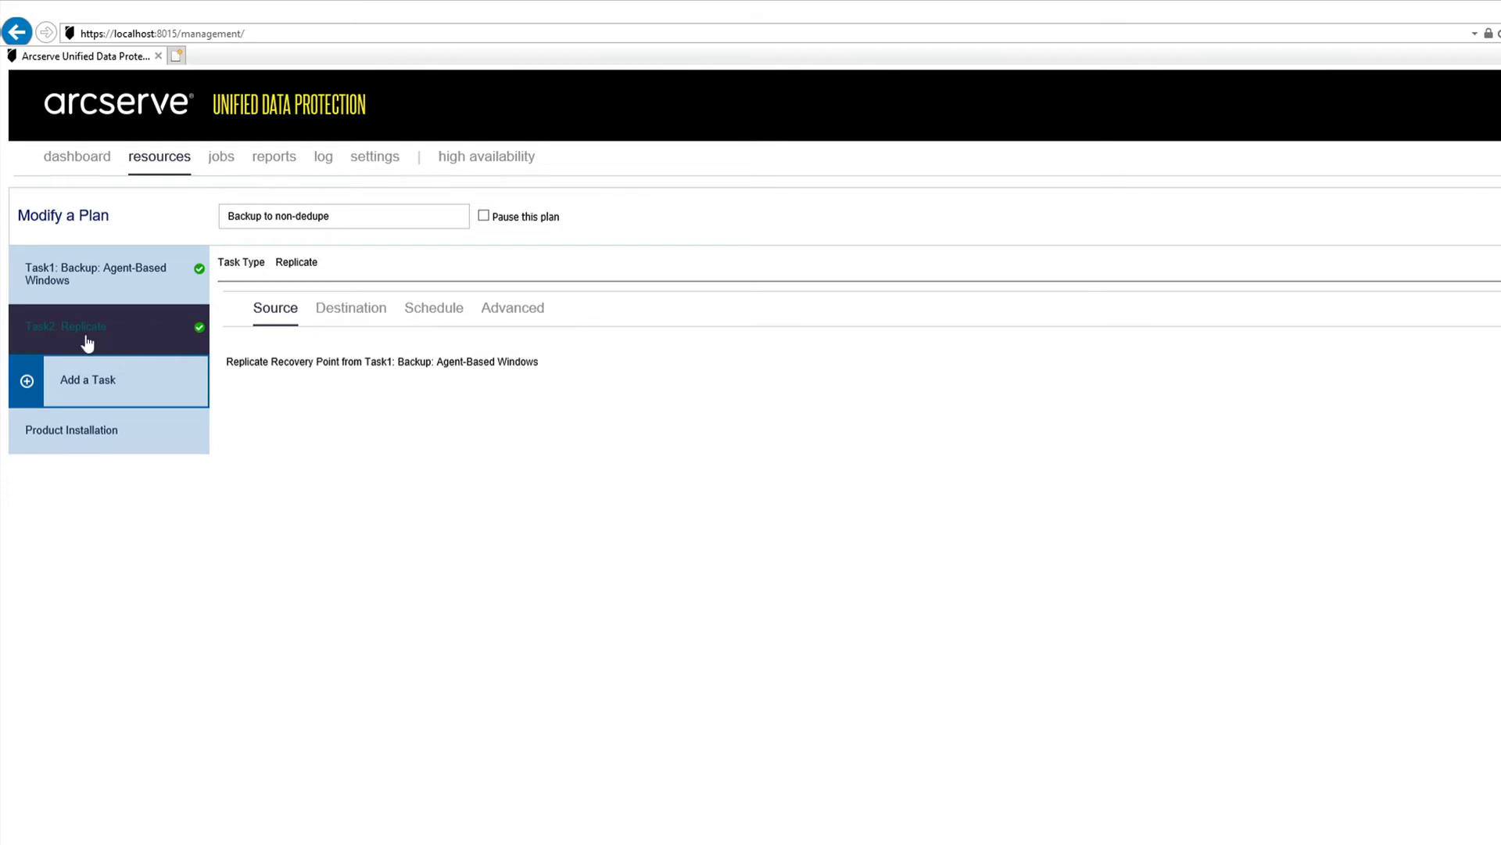
click(356, 307)
mouse_move(516, 407)
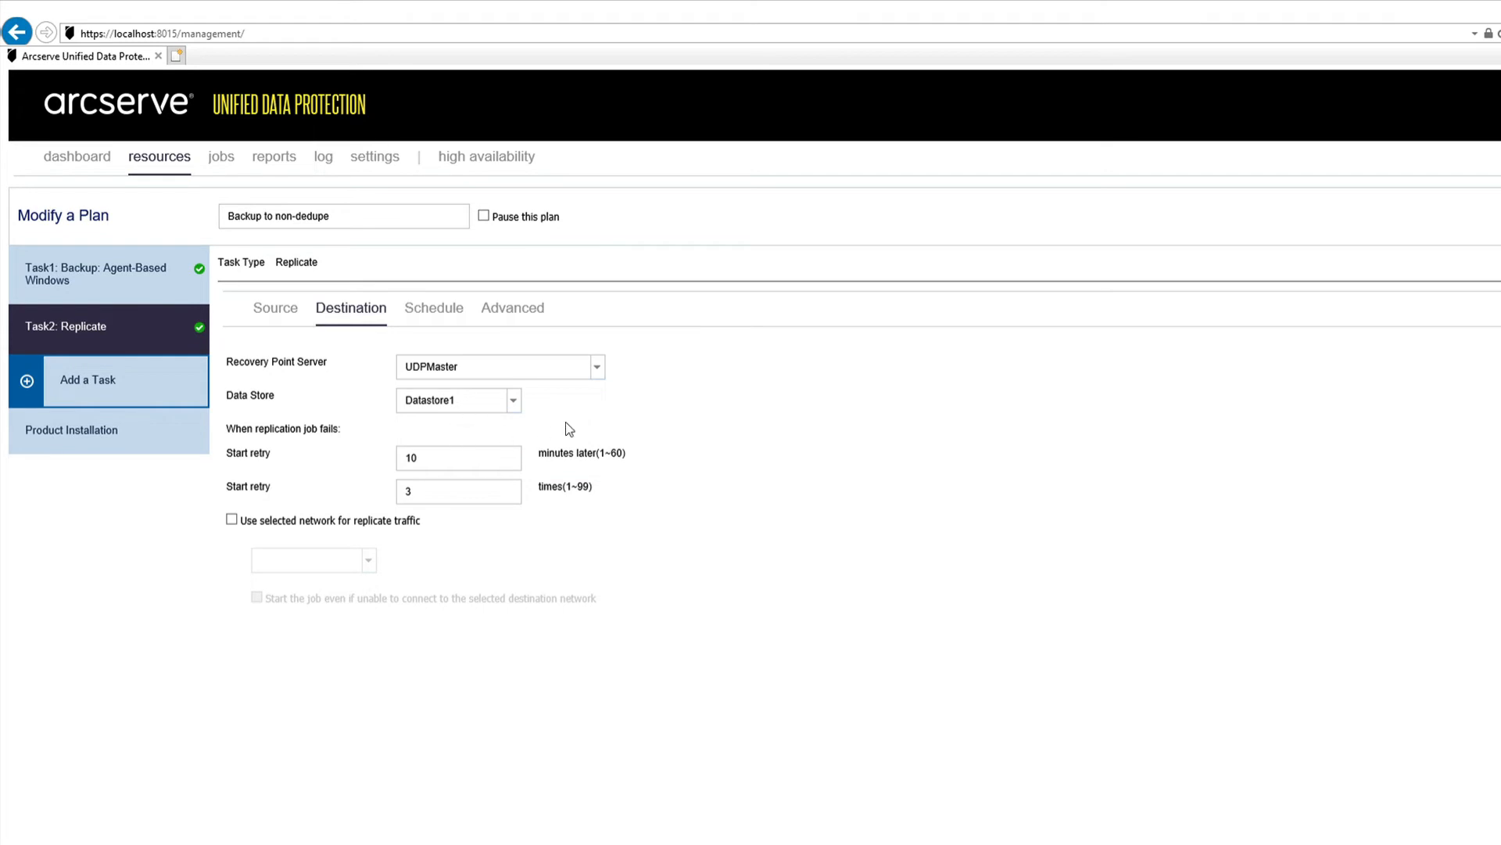
click(133, 283)
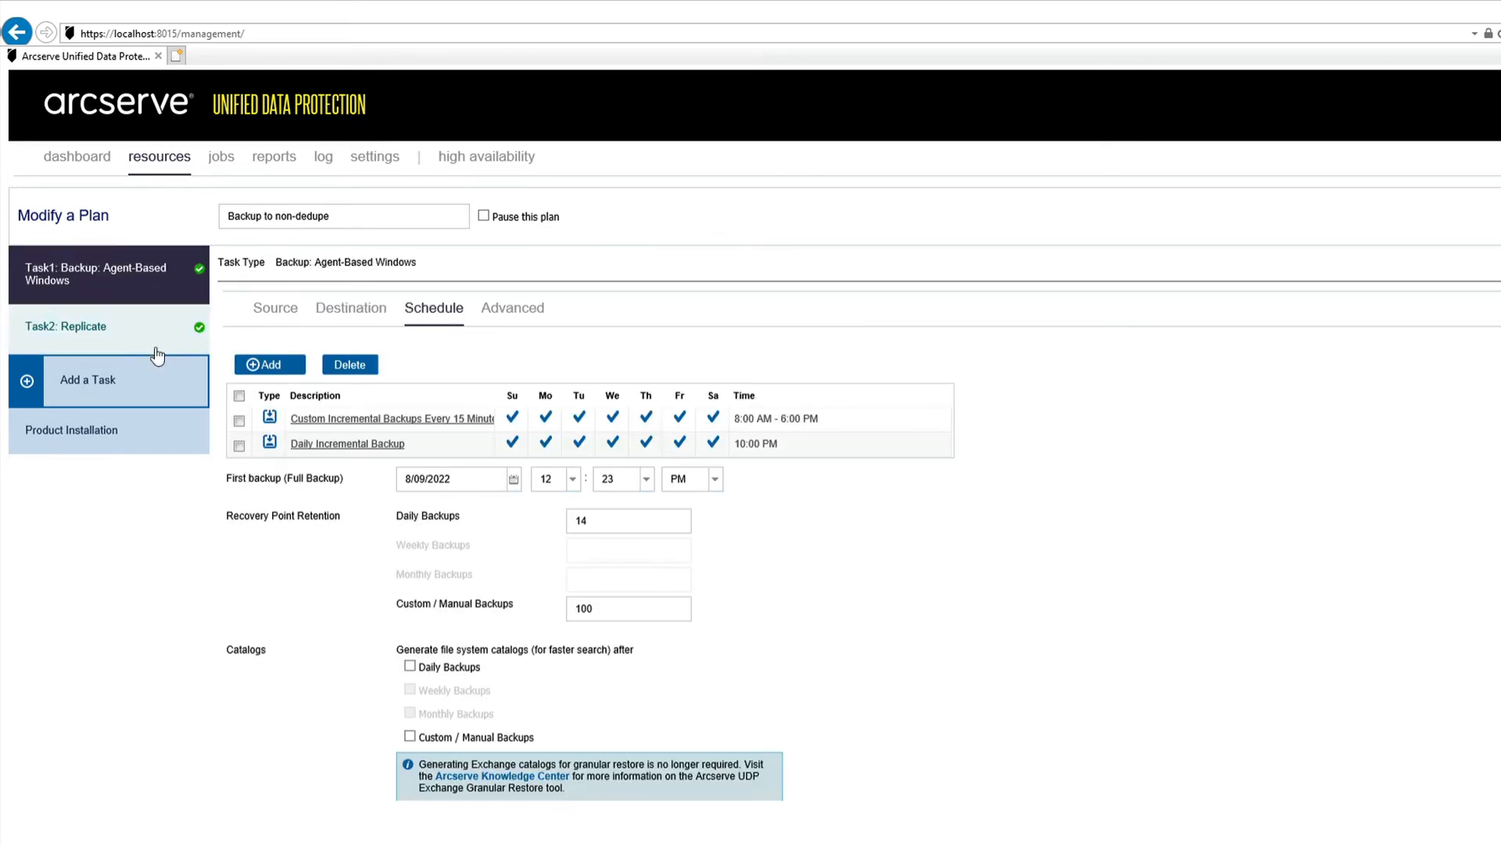
click(101, 329)
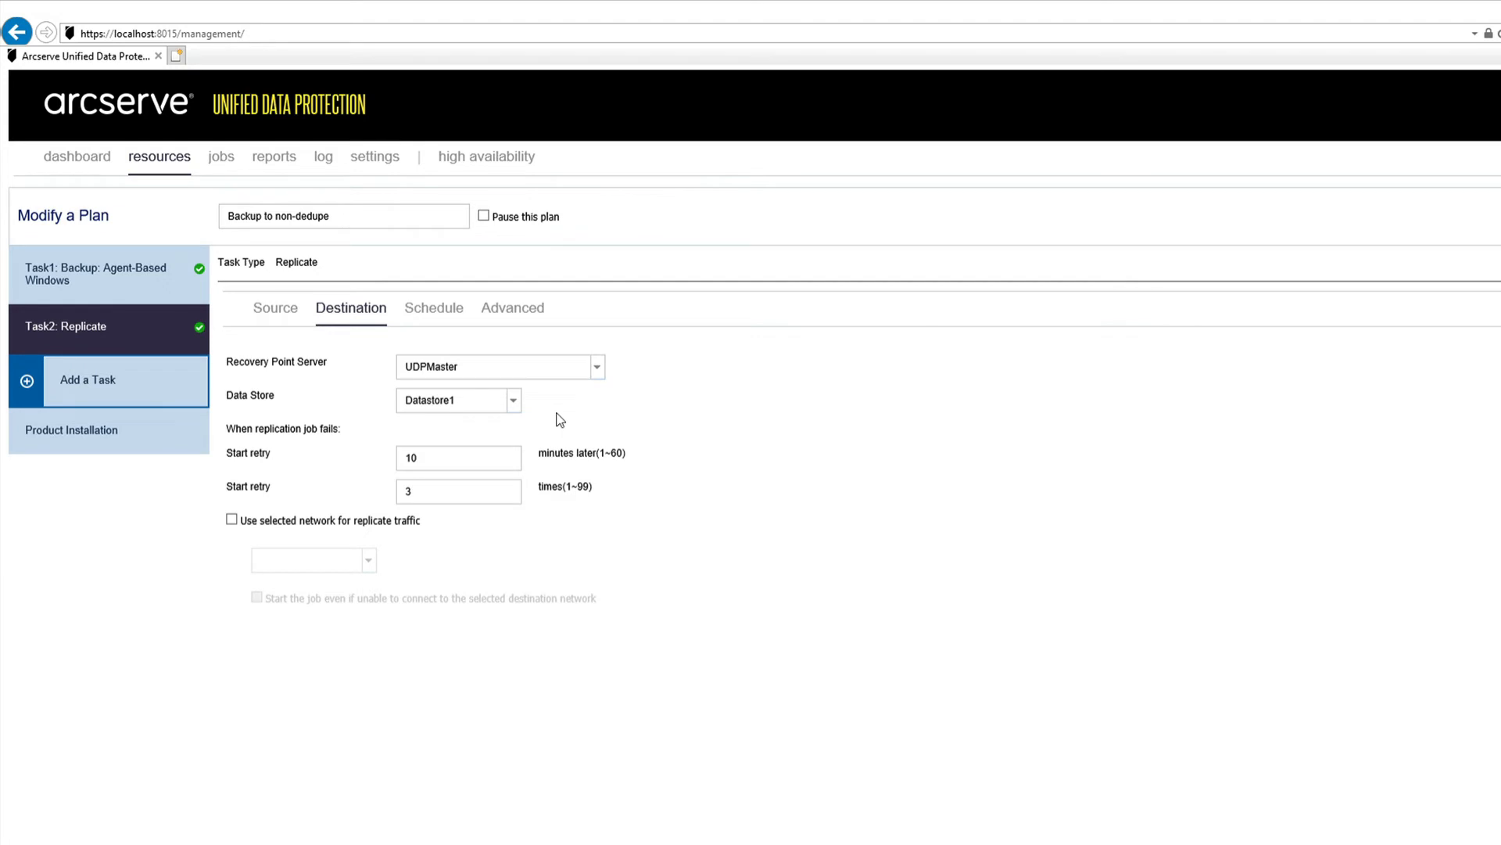
- Try adding a third plan task of type Replicate to a remotely-managed RPS and view its destination settings
click(88, 384)
click(532, 272)
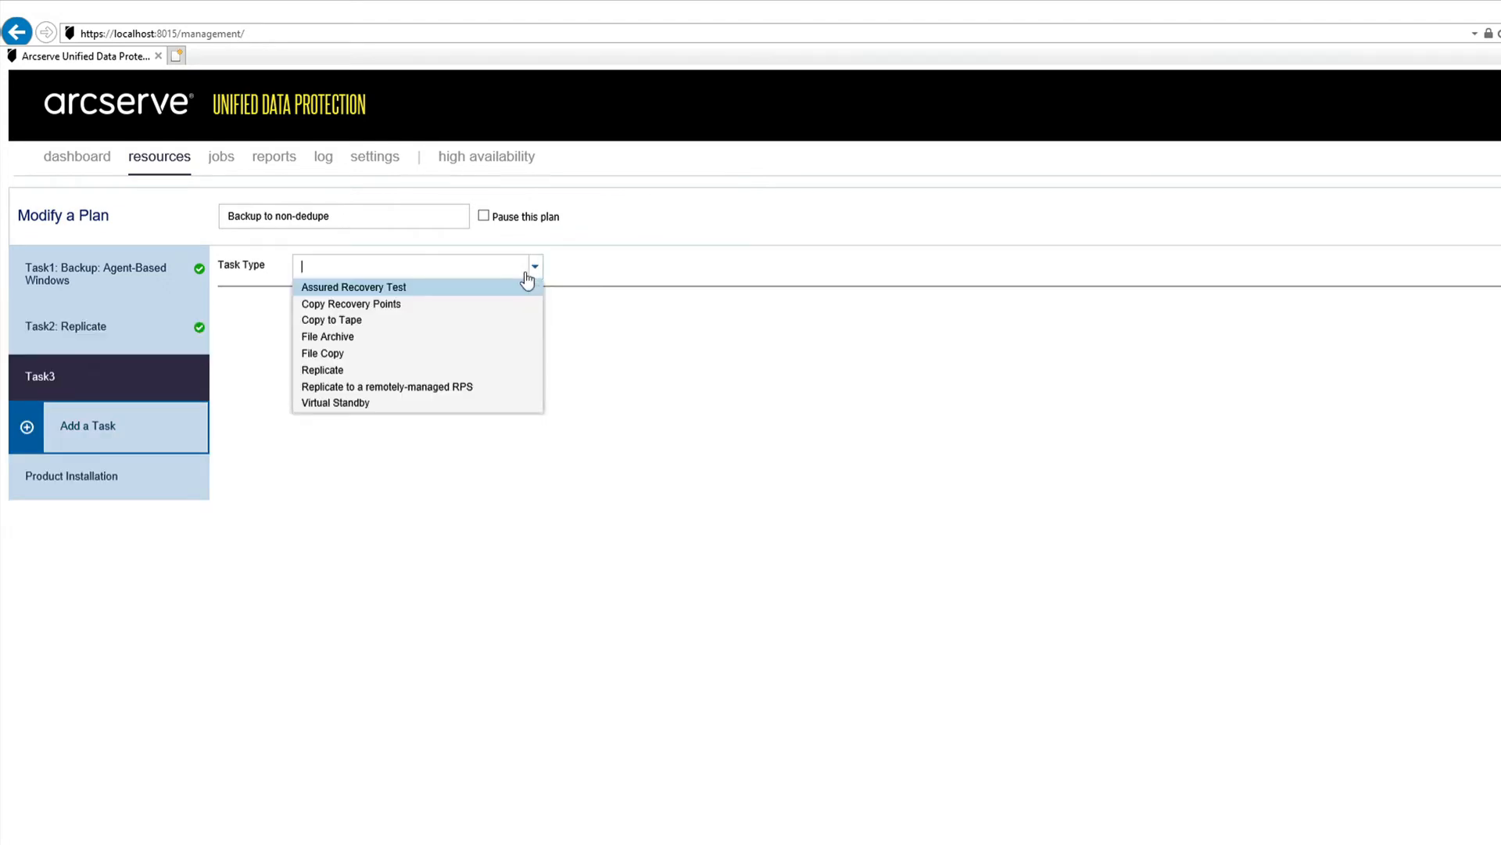
click(373, 391)
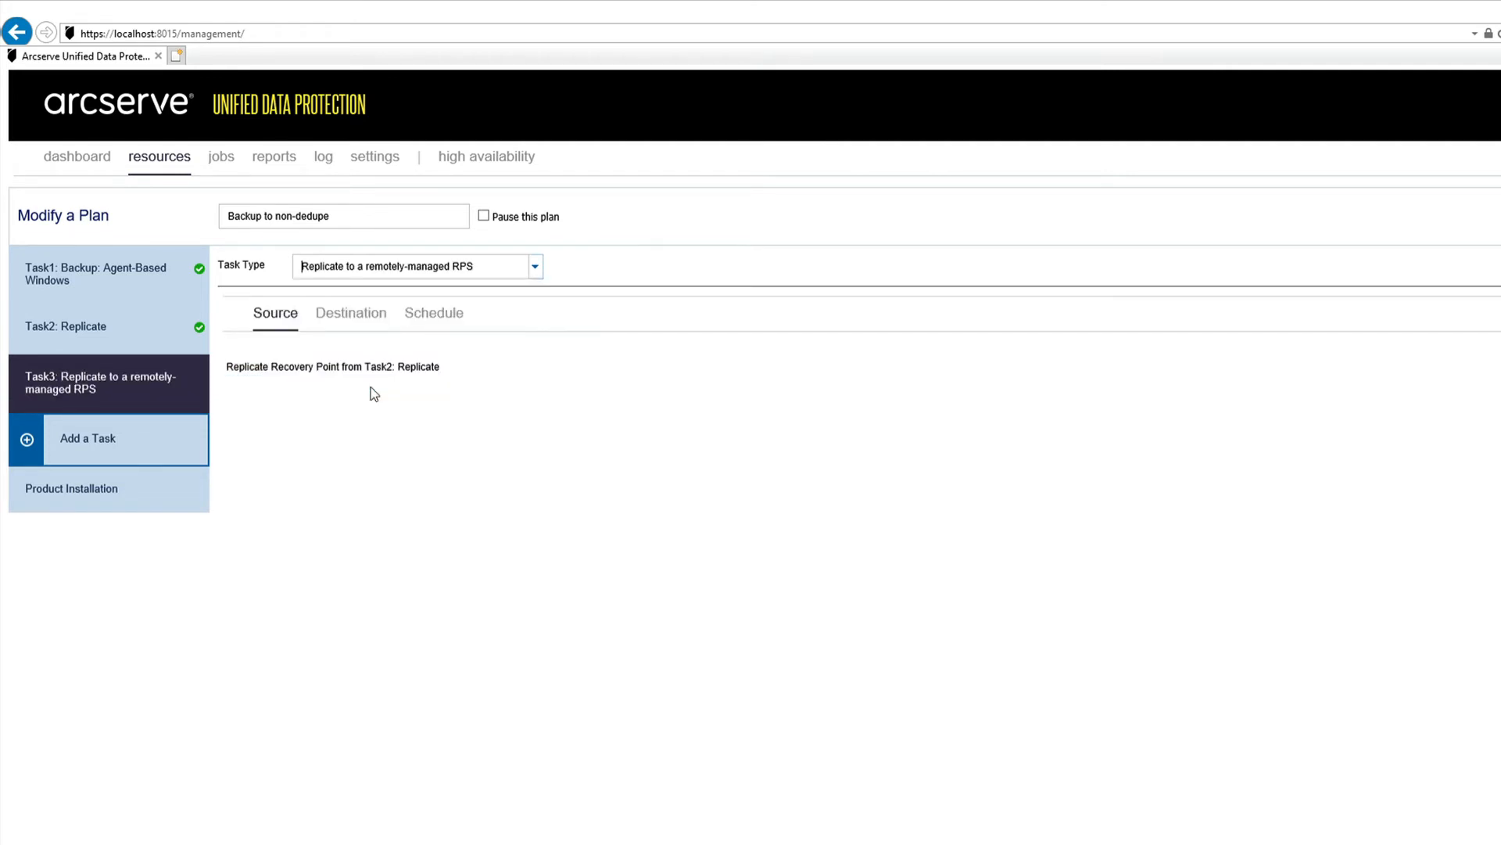
click(354, 315)
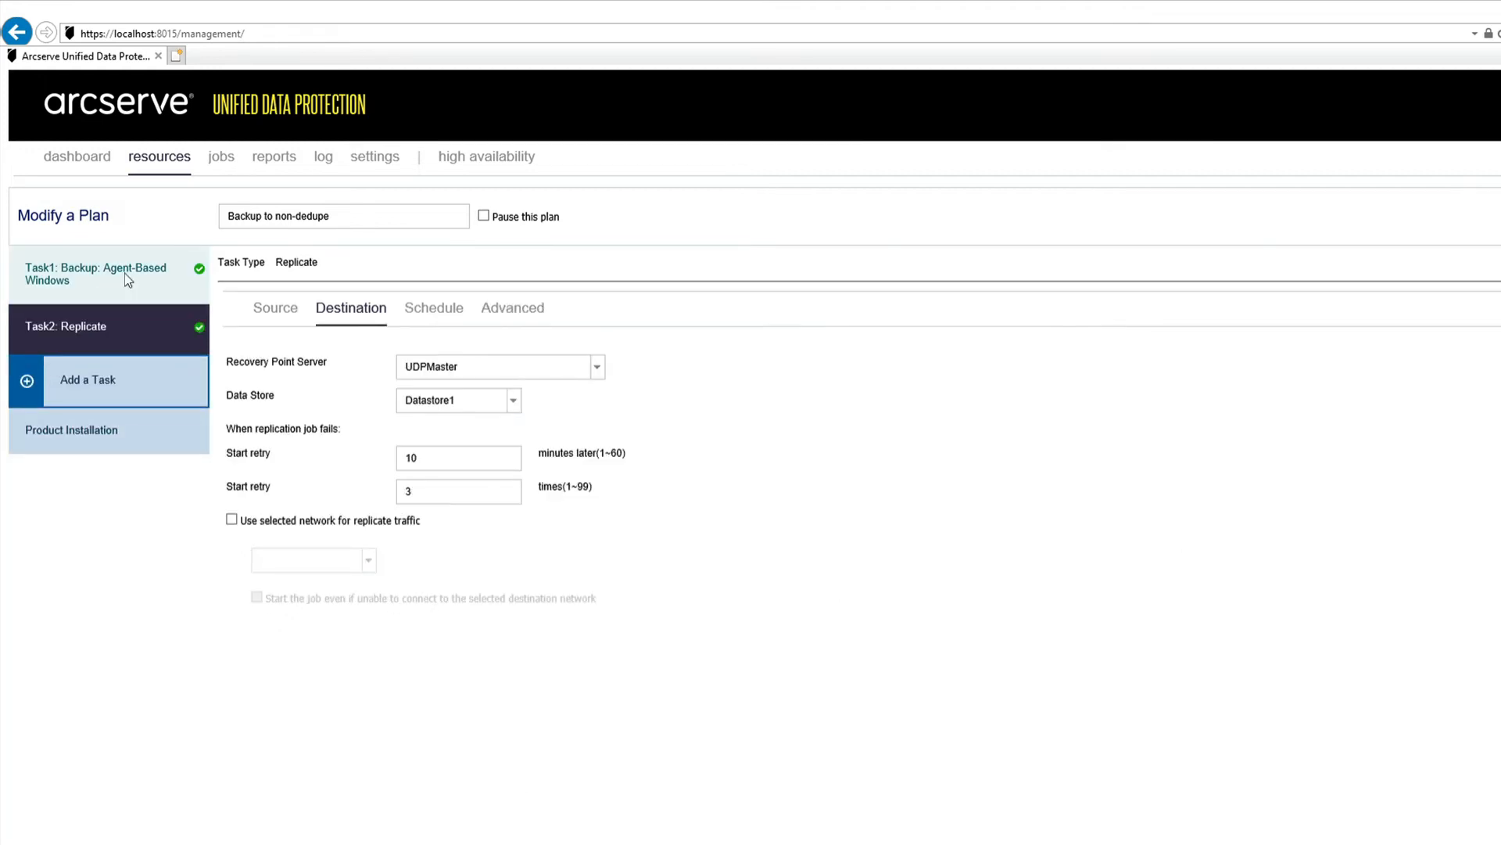
click(124, 274)
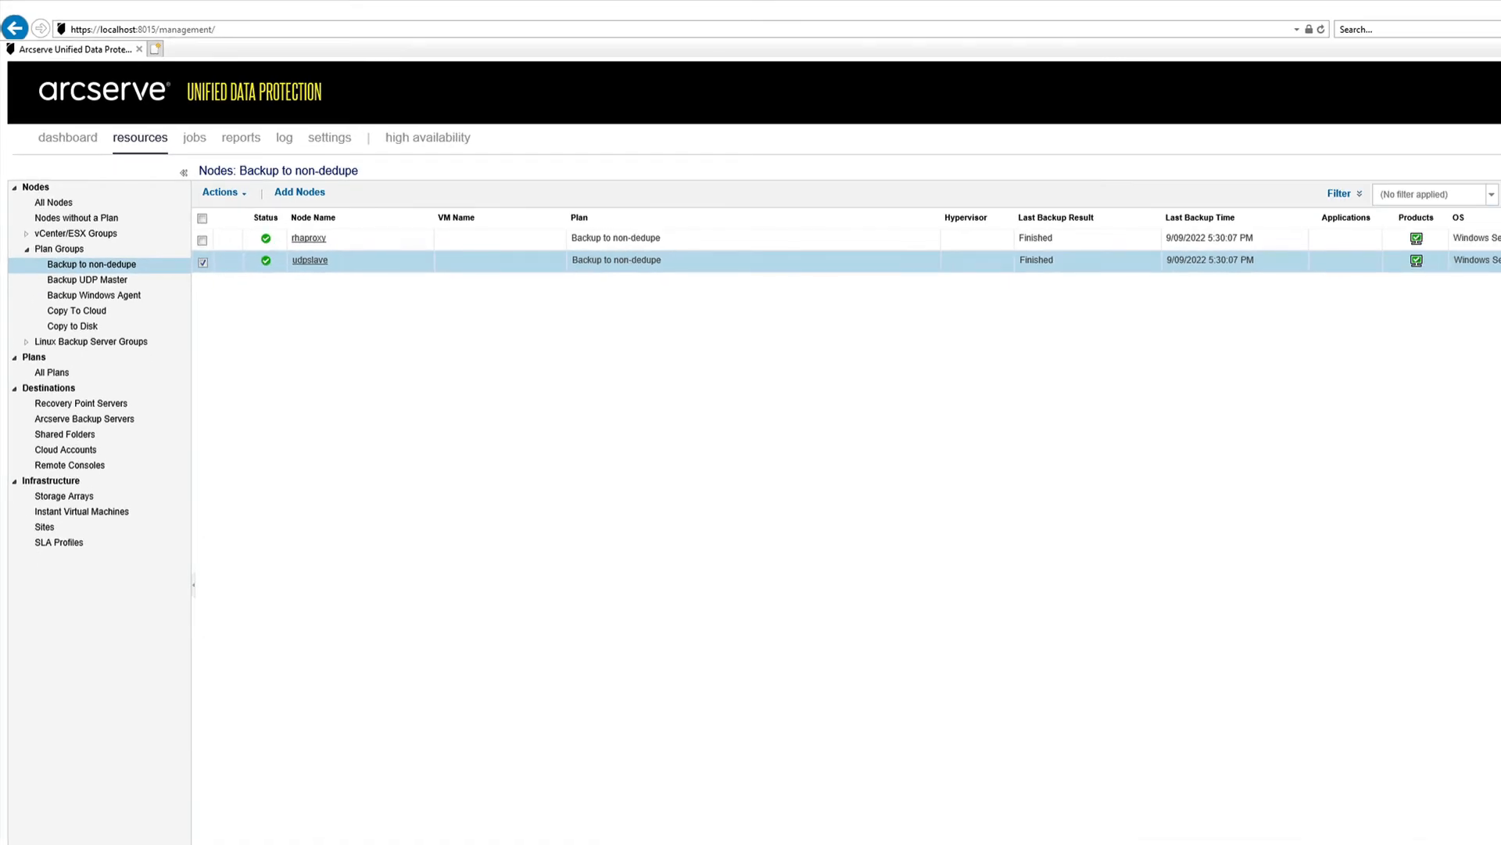
- Switch to File Explorer and view the properties of the NonDedupe folder on the X: drive
click(461, 520)
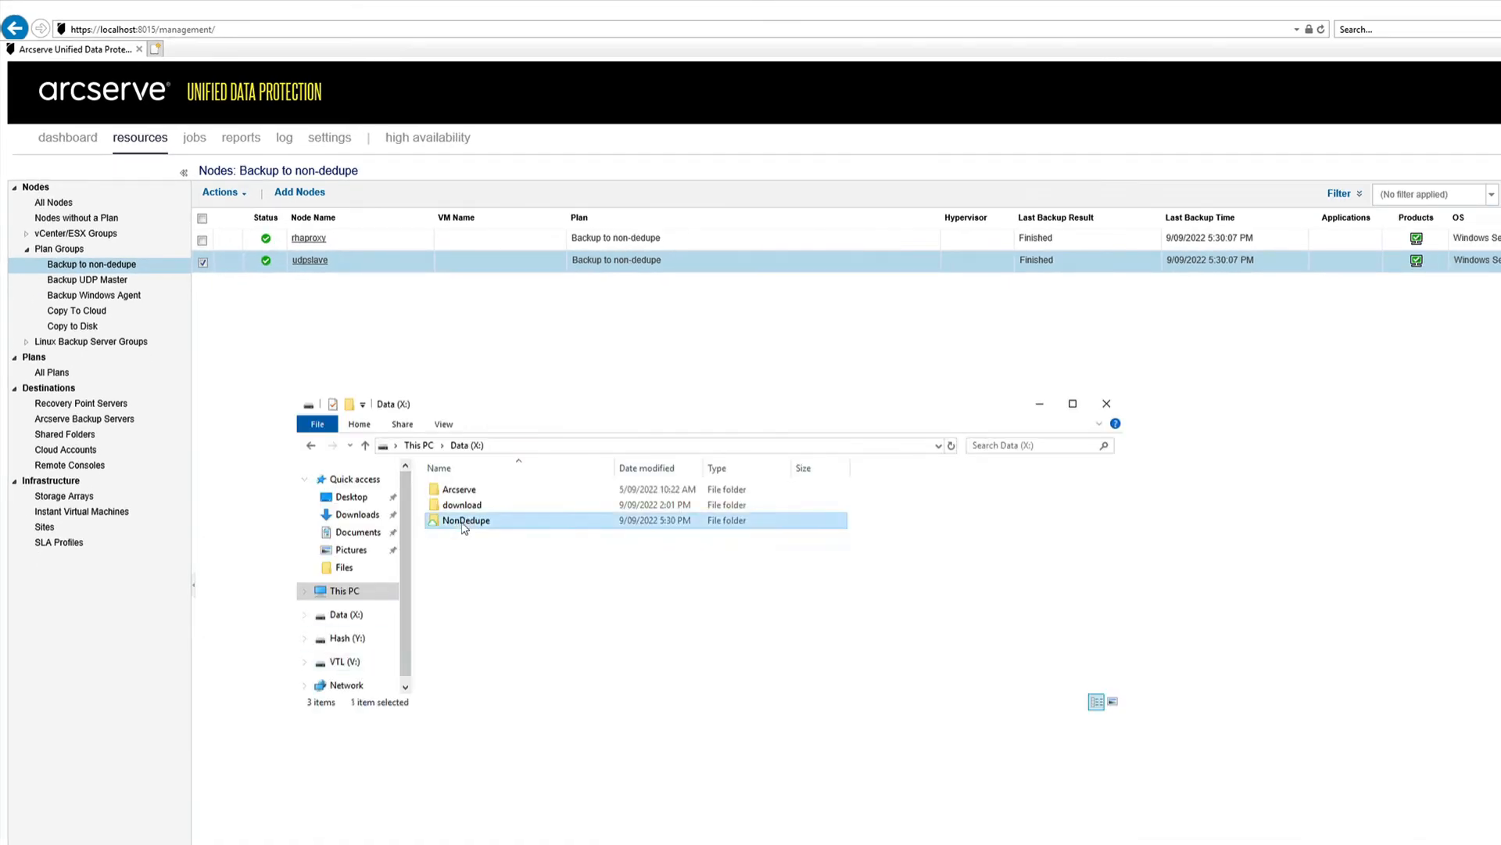
right_click(461, 523)
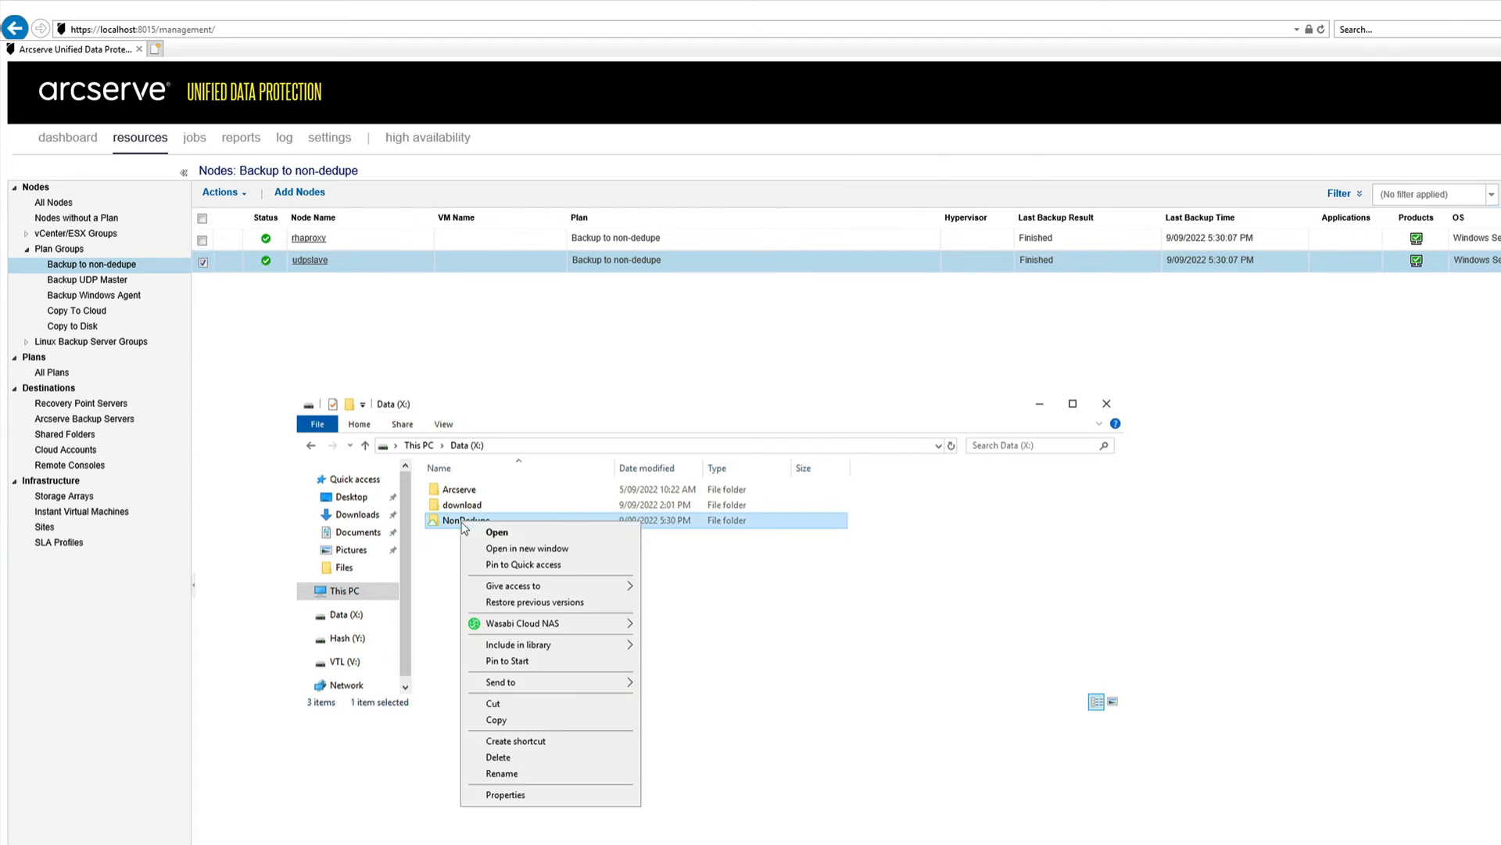
click(520, 799)
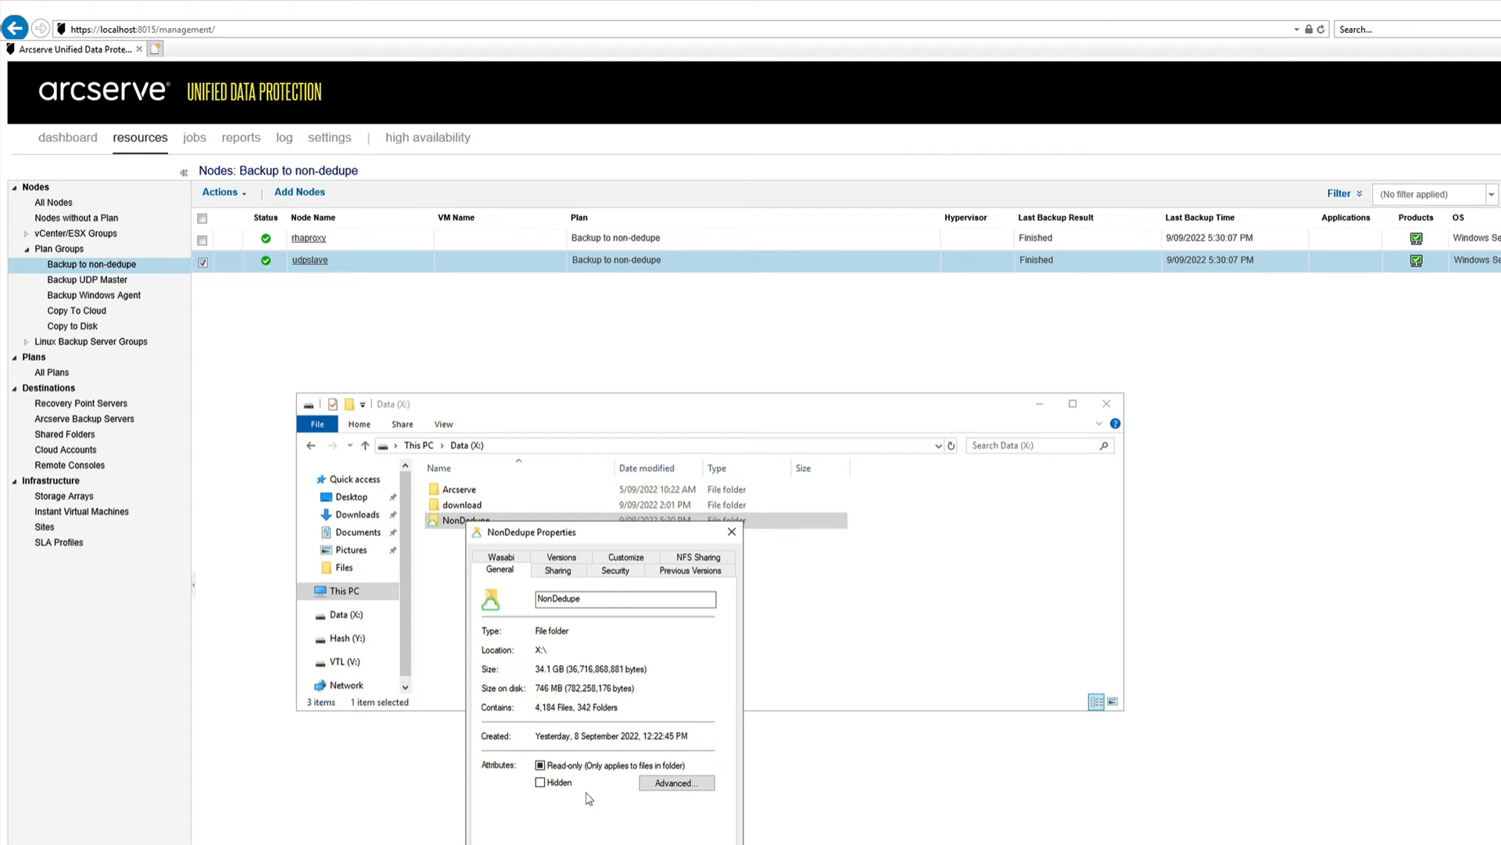
- Close the NonDedupe properties, return to the Arcserve console and start a restore for the udpslave node by browsing recovery points
click(641, 844)
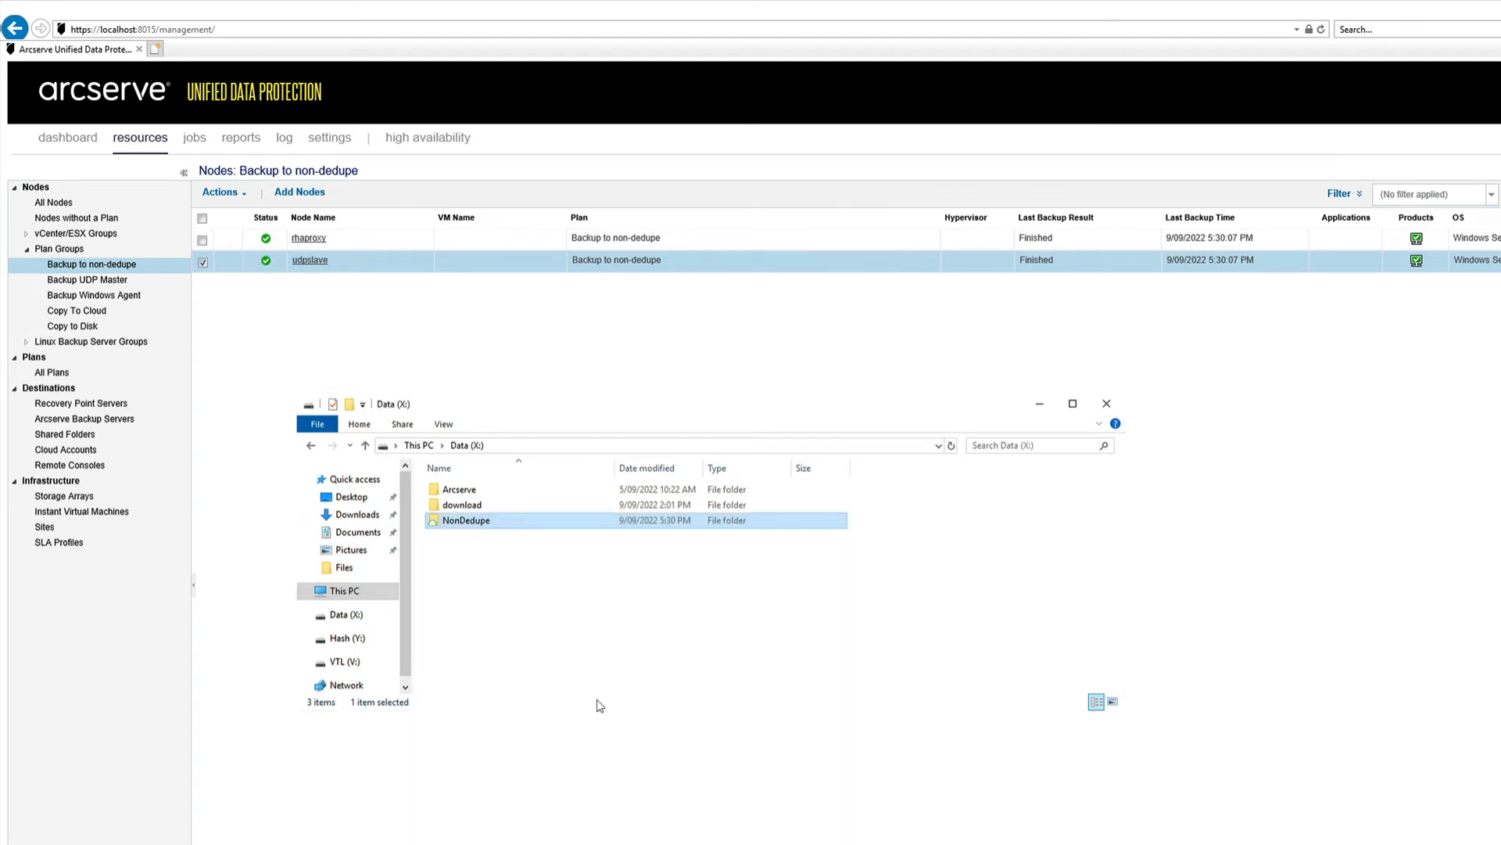
click(444, 316)
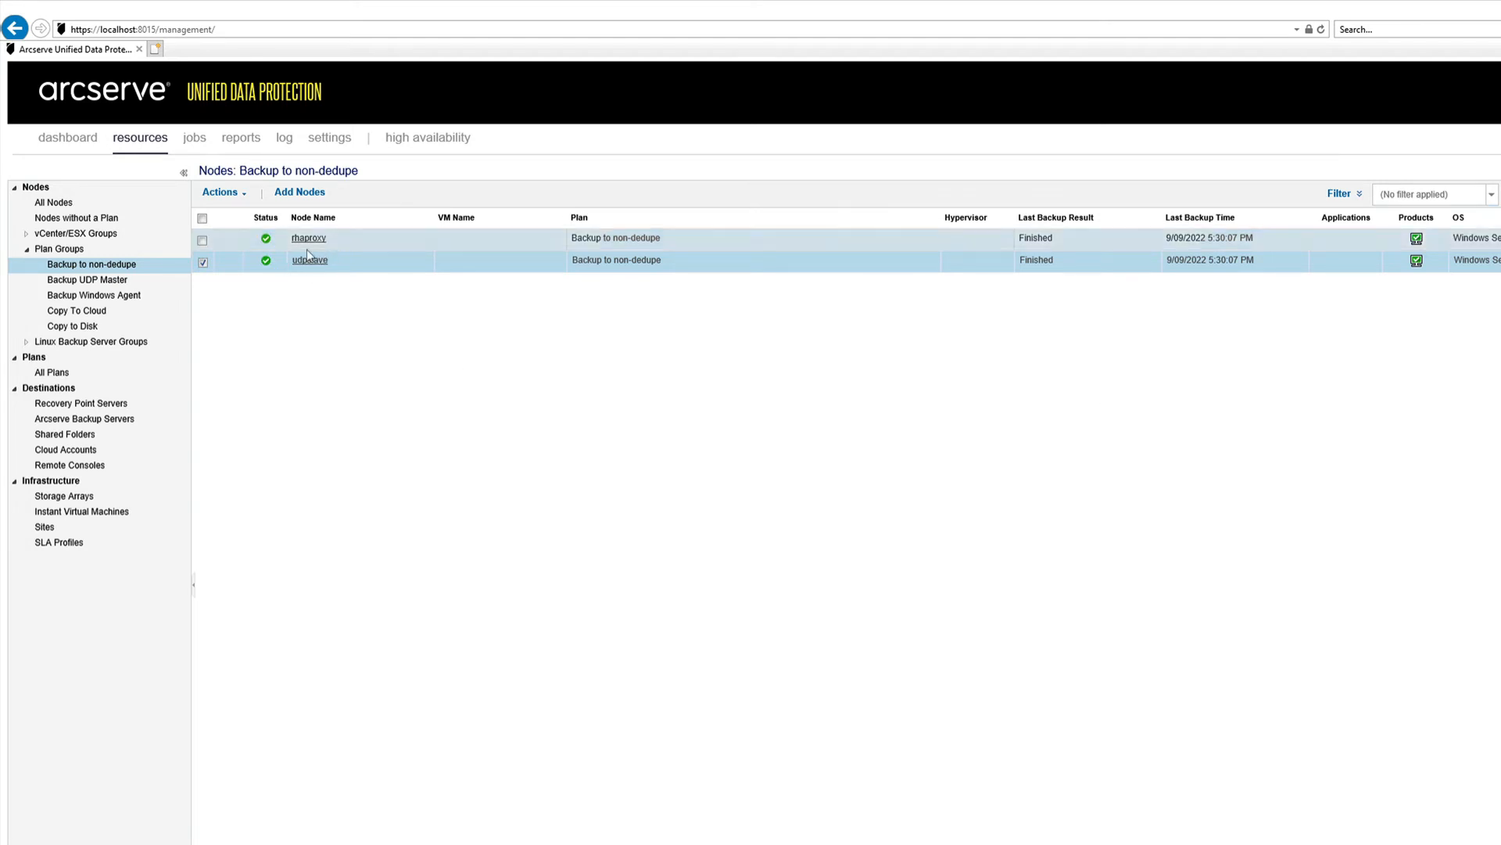
click(242, 196)
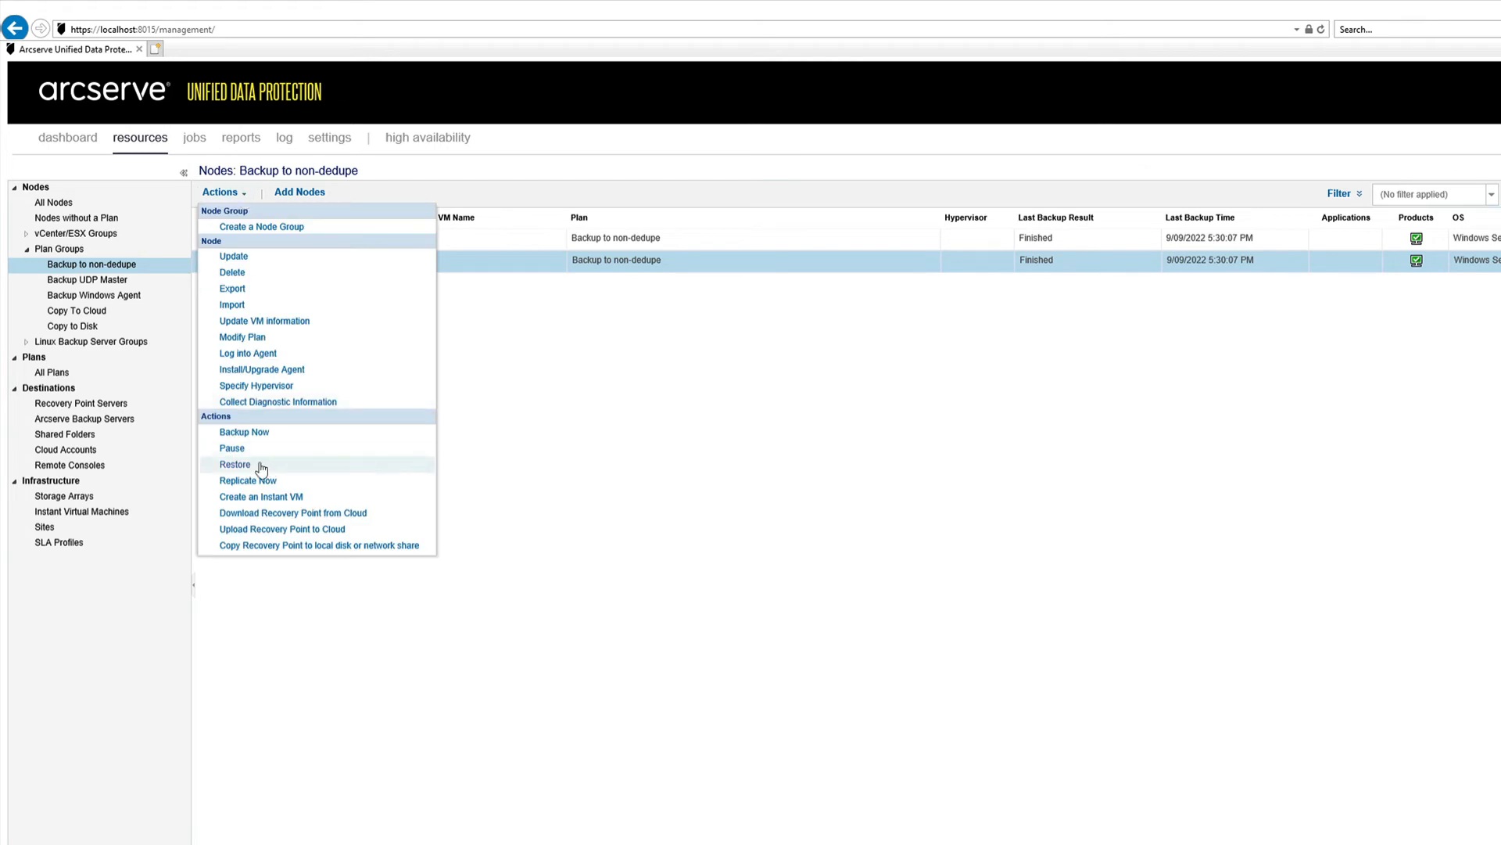
click(248, 465)
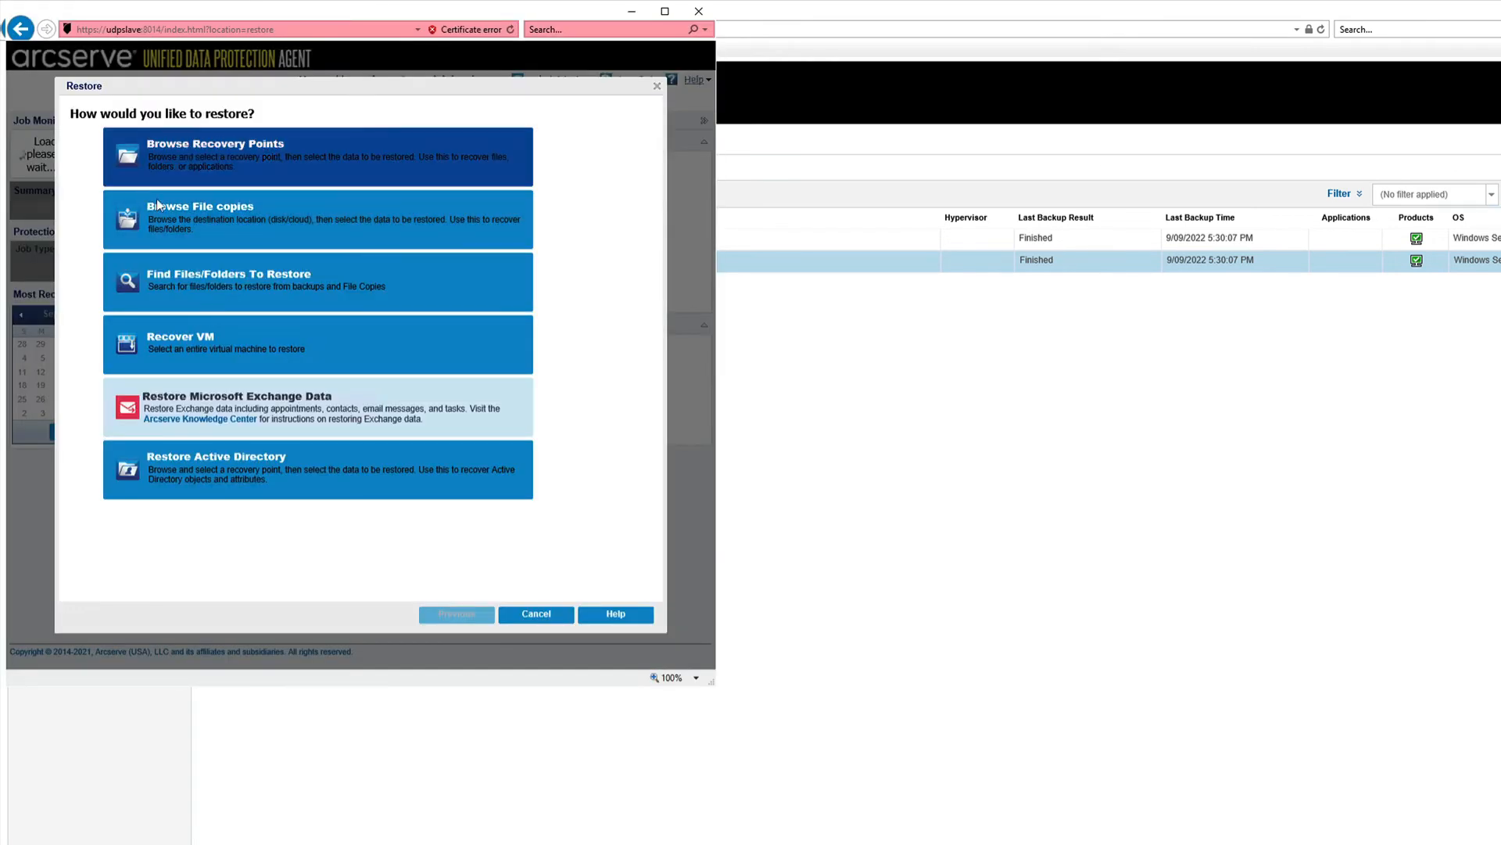
click(198, 157)
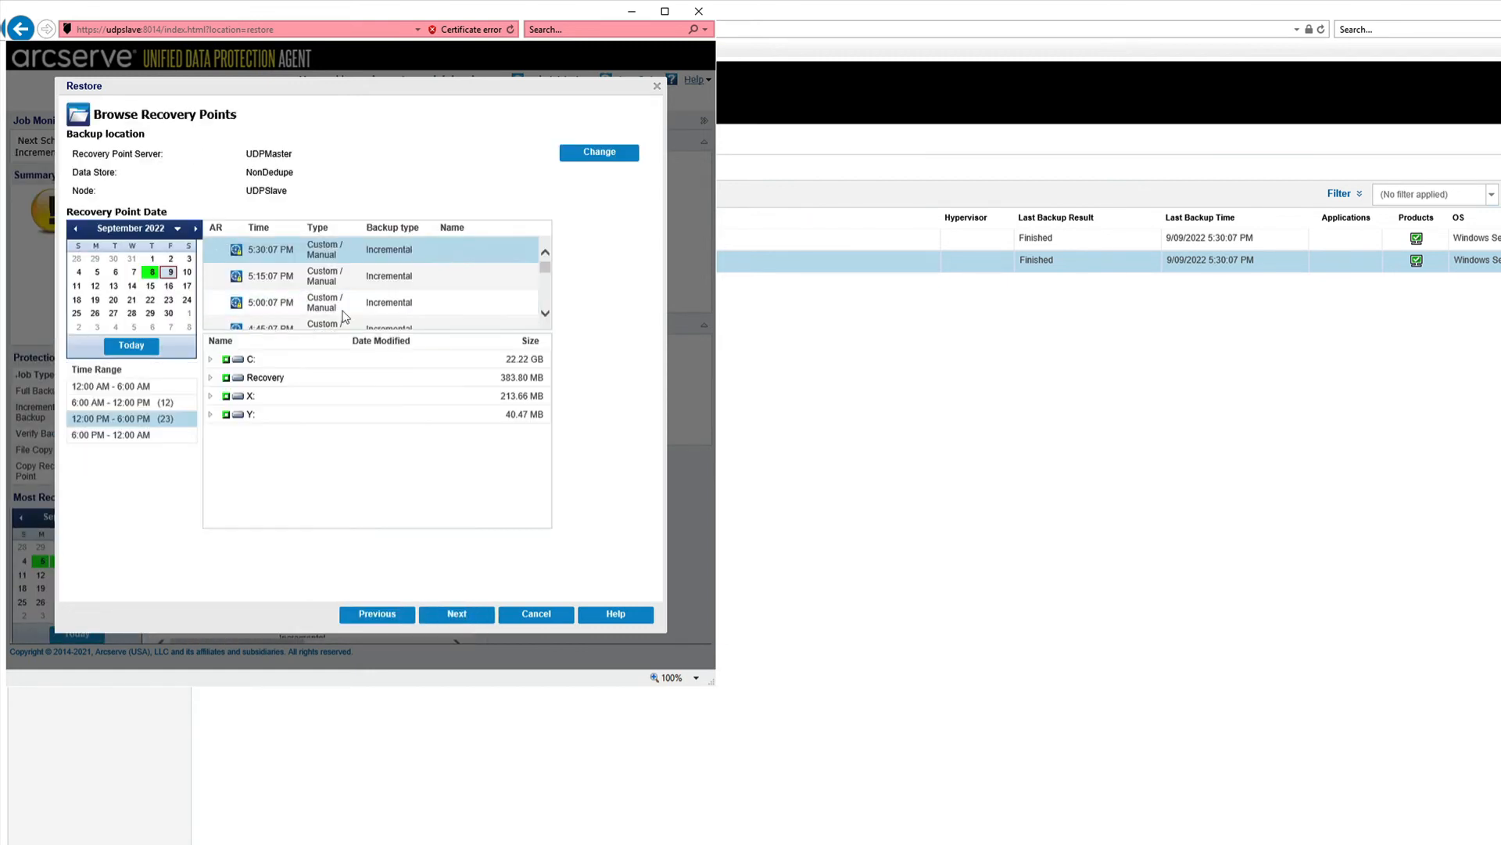
- Select the 3:00:07 PM incremental recovery point from the NonDedupe data store and expand its C: volume
drag(247, 171, 309, 172)
click(545, 315)
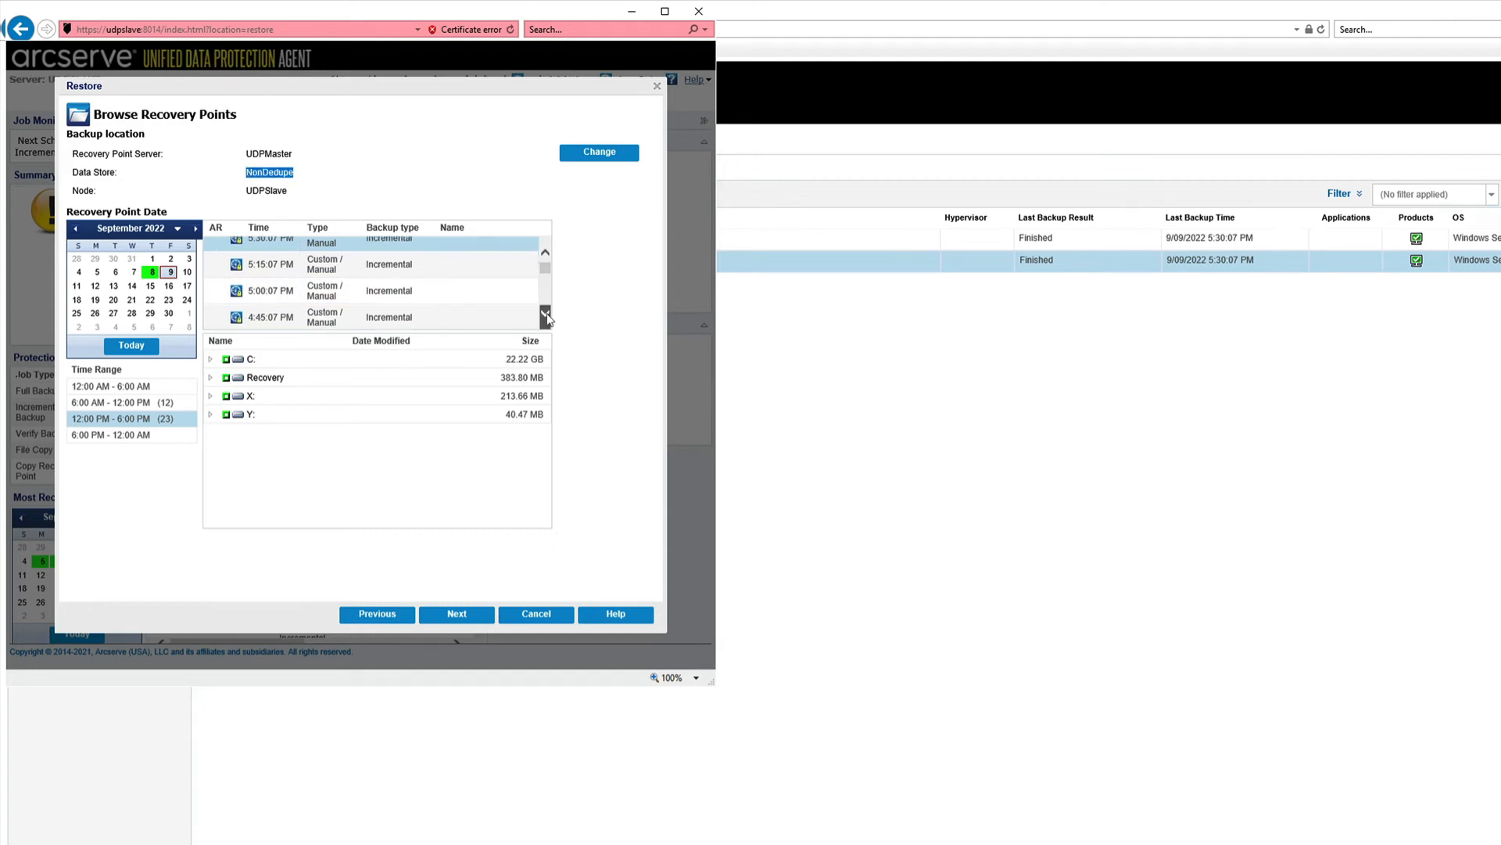
click(545, 314)
click(545, 315)
click(545, 314)
click(546, 315)
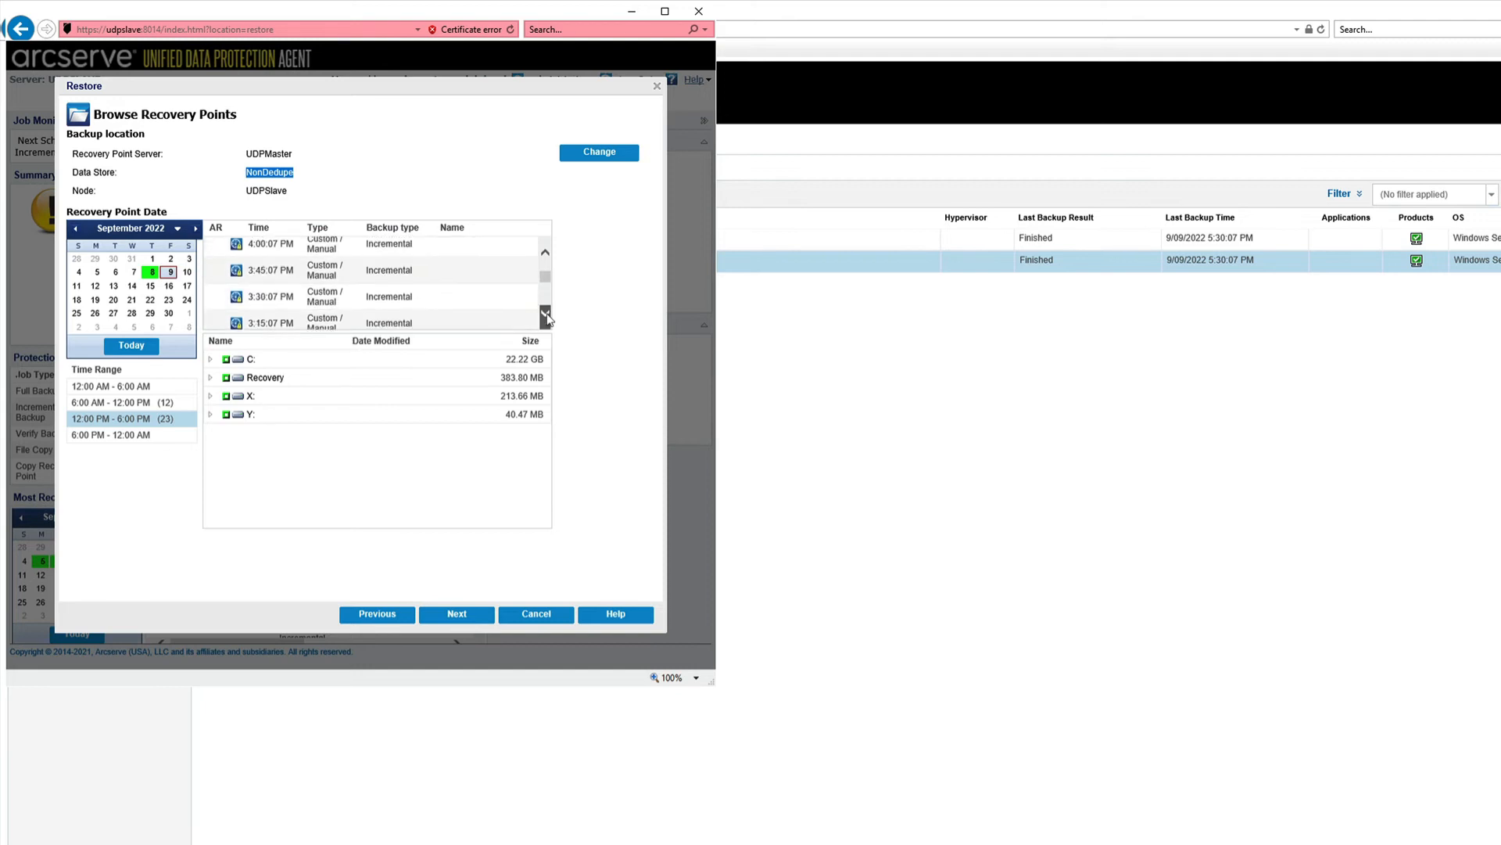
click(545, 314)
click(545, 314)
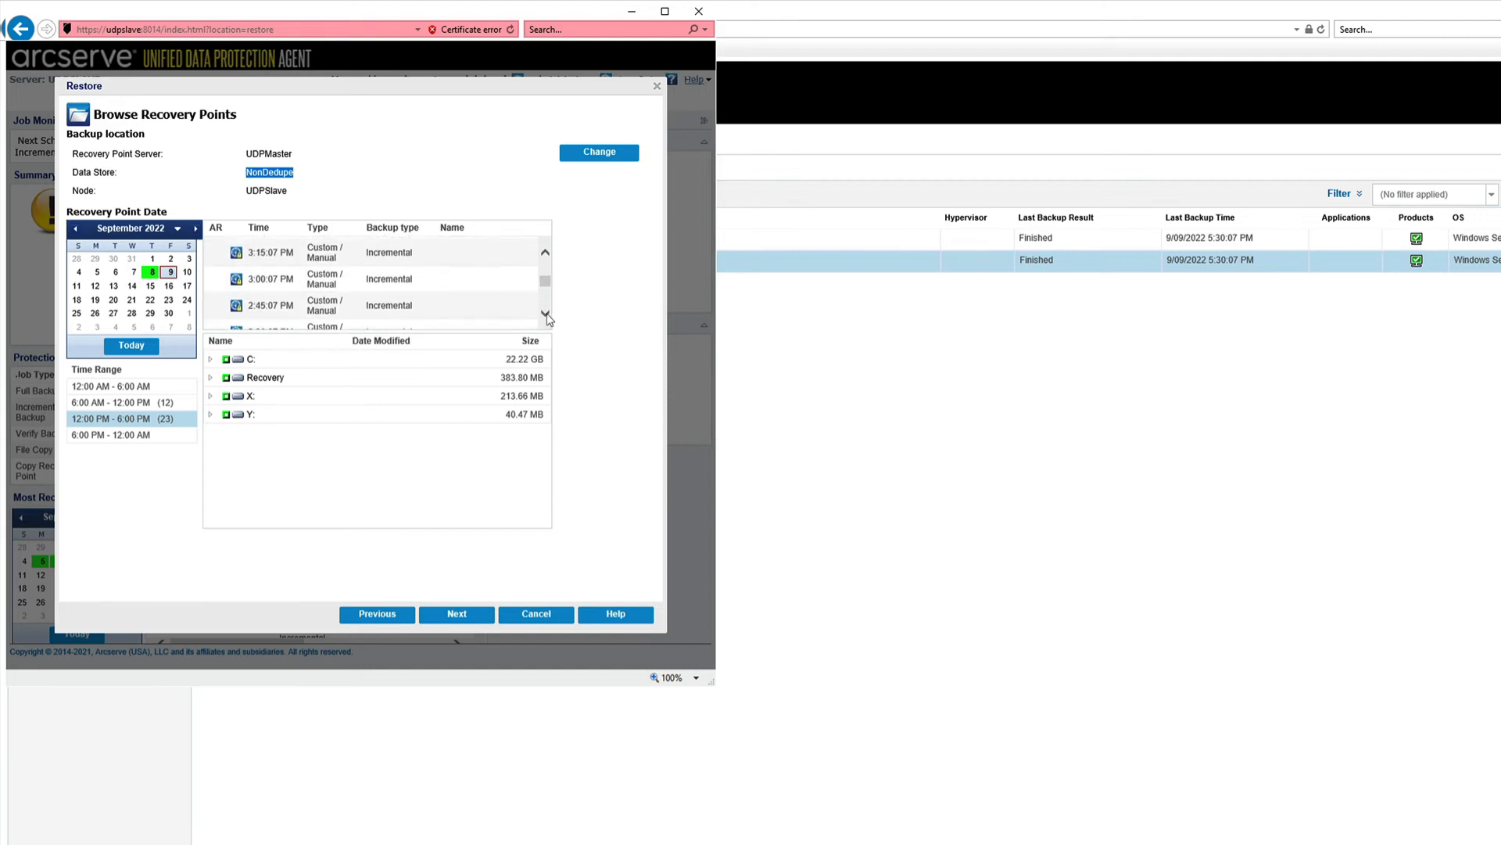
click(284, 269)
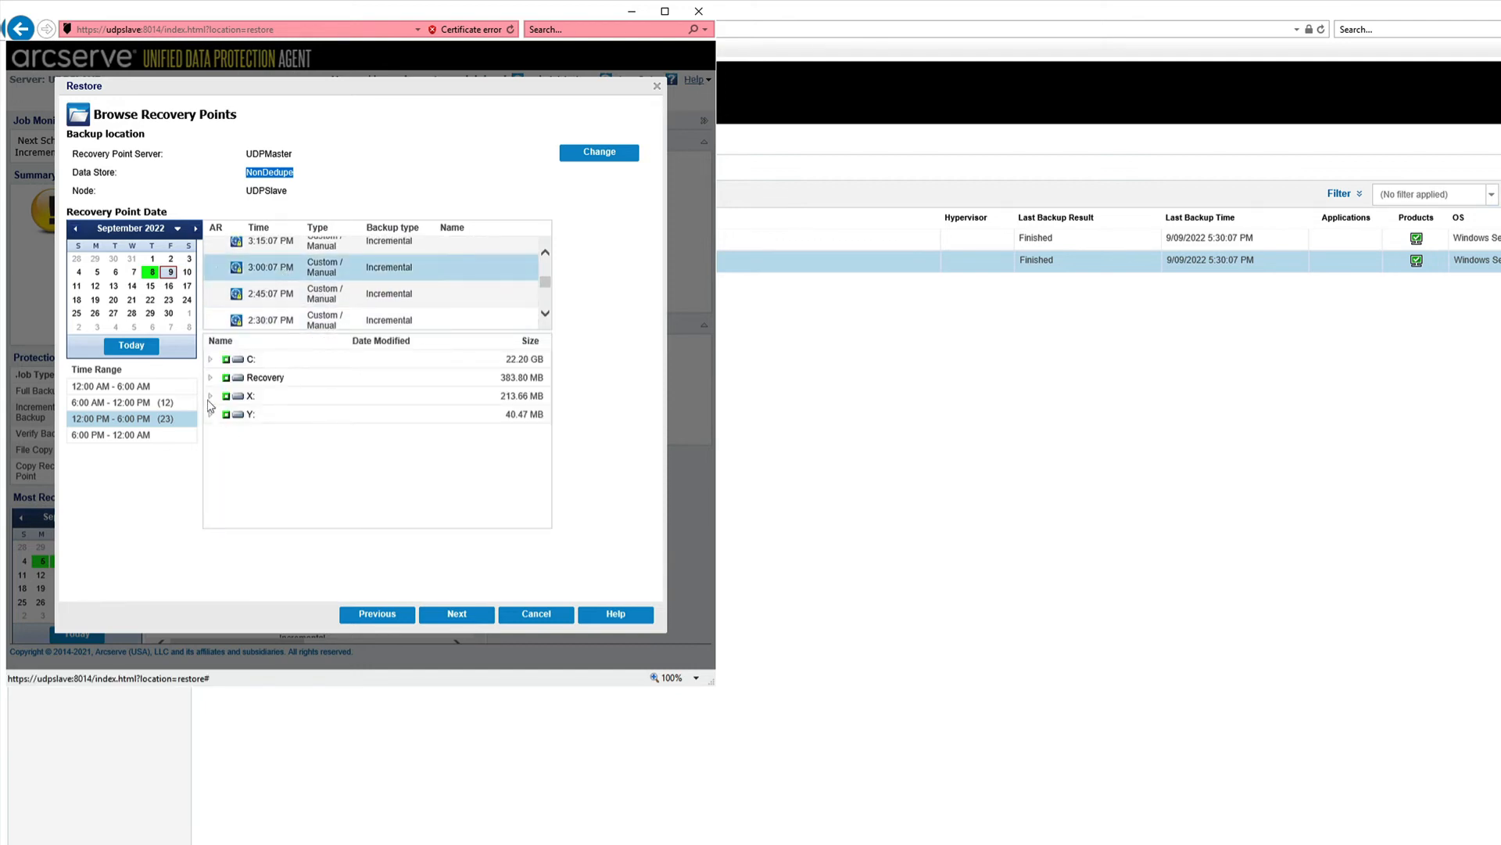
click(210, 359)
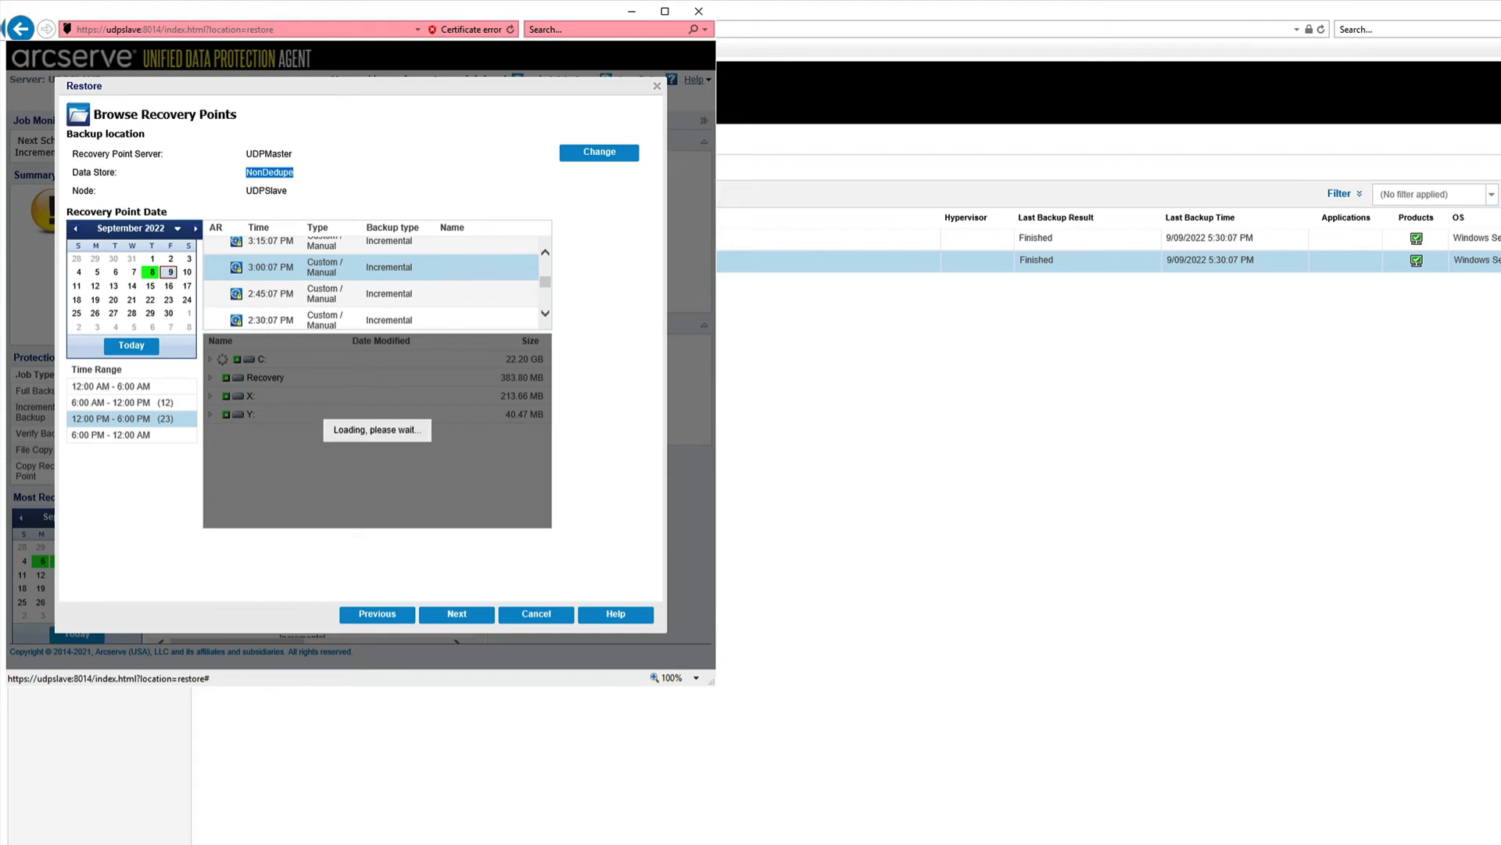
- Switch to File Explorer and check the NonDedupe folder's properties while the recovery point loads
click(337, 843)
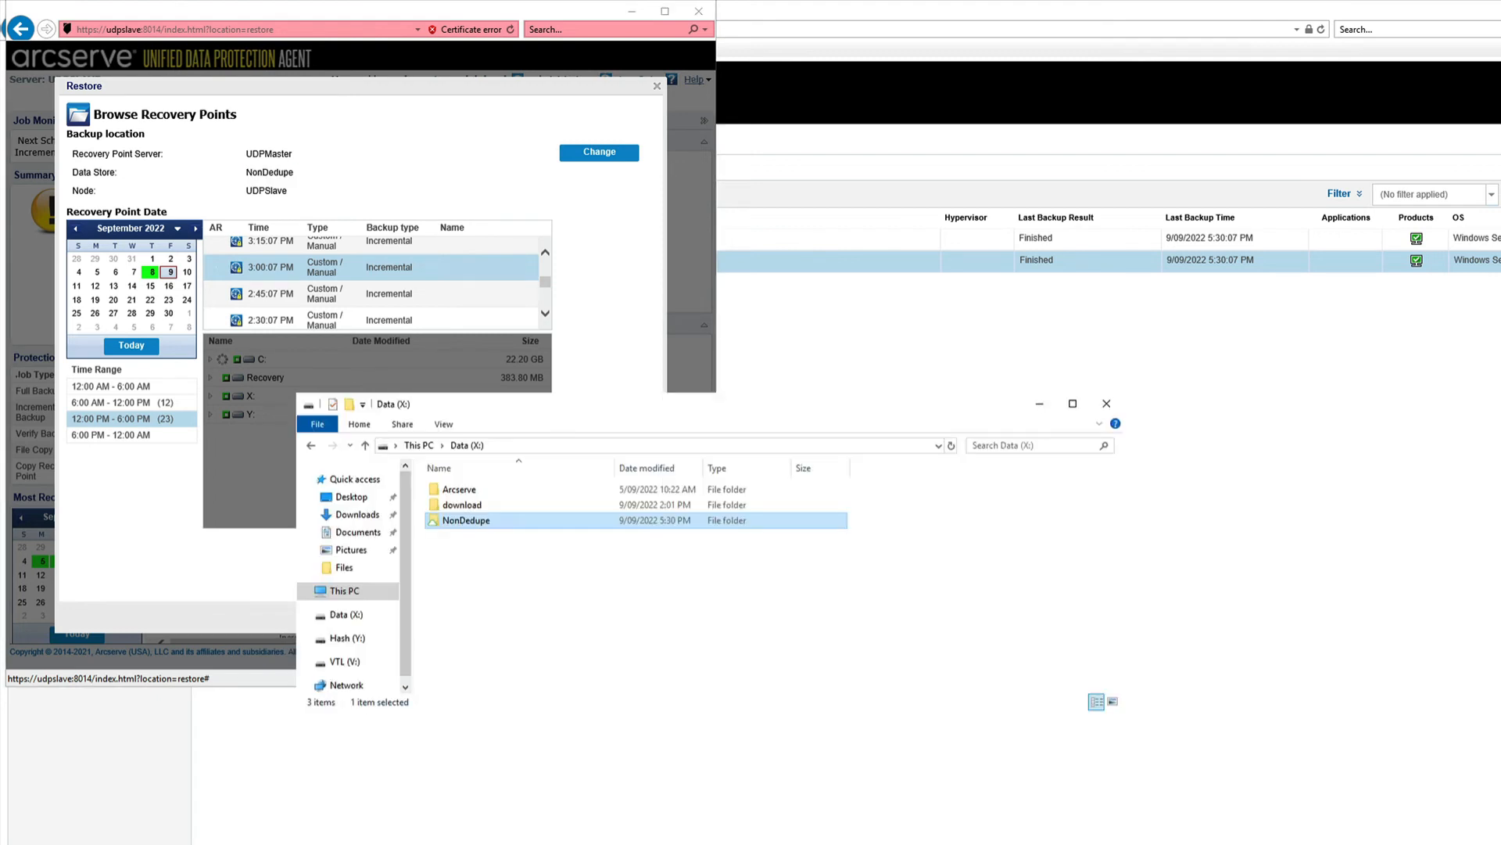
right_click(467, 528)
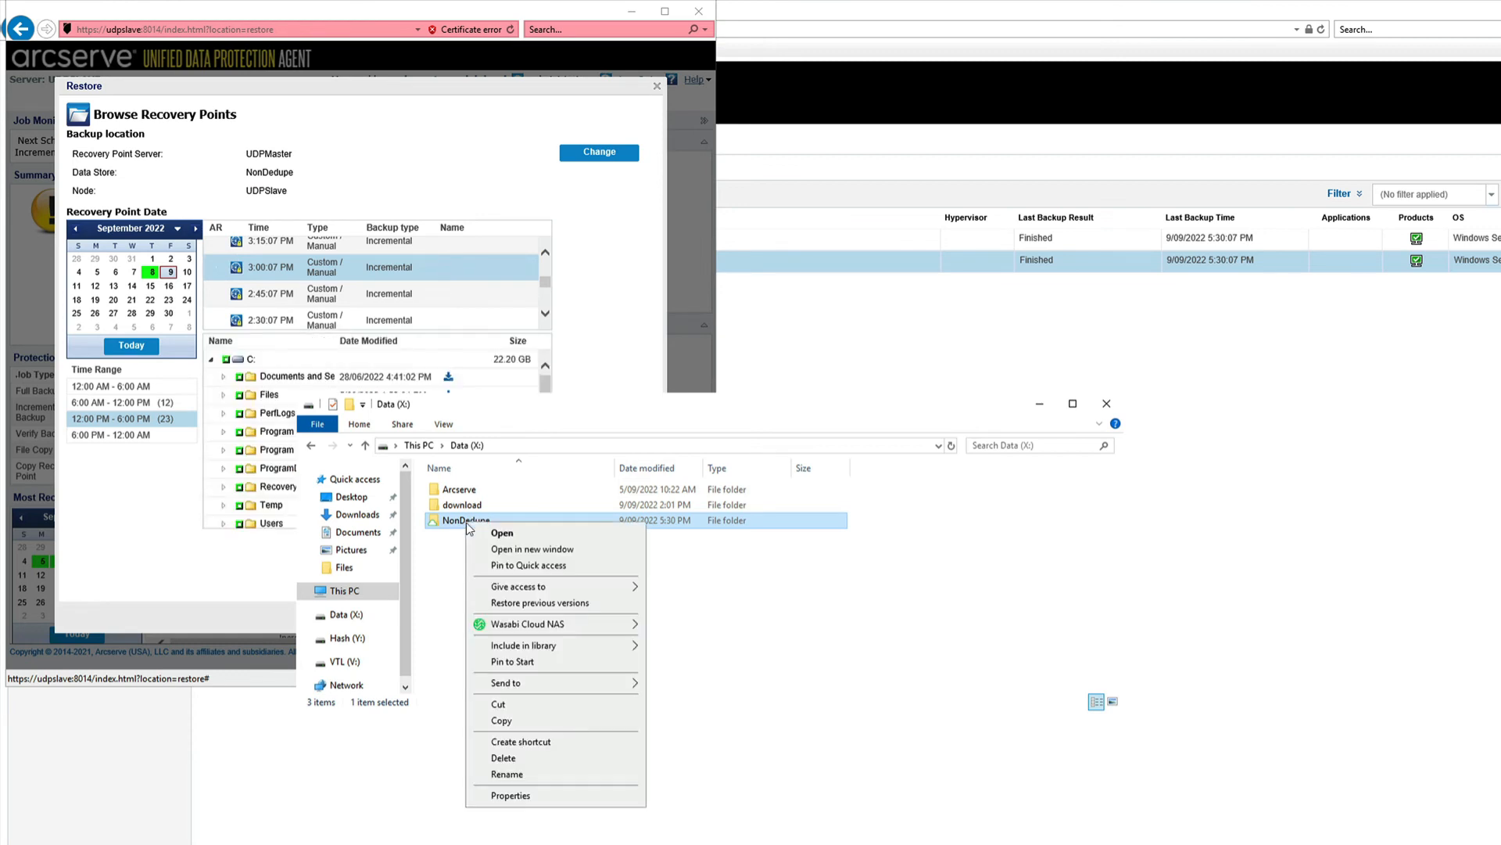
click(523, 796)
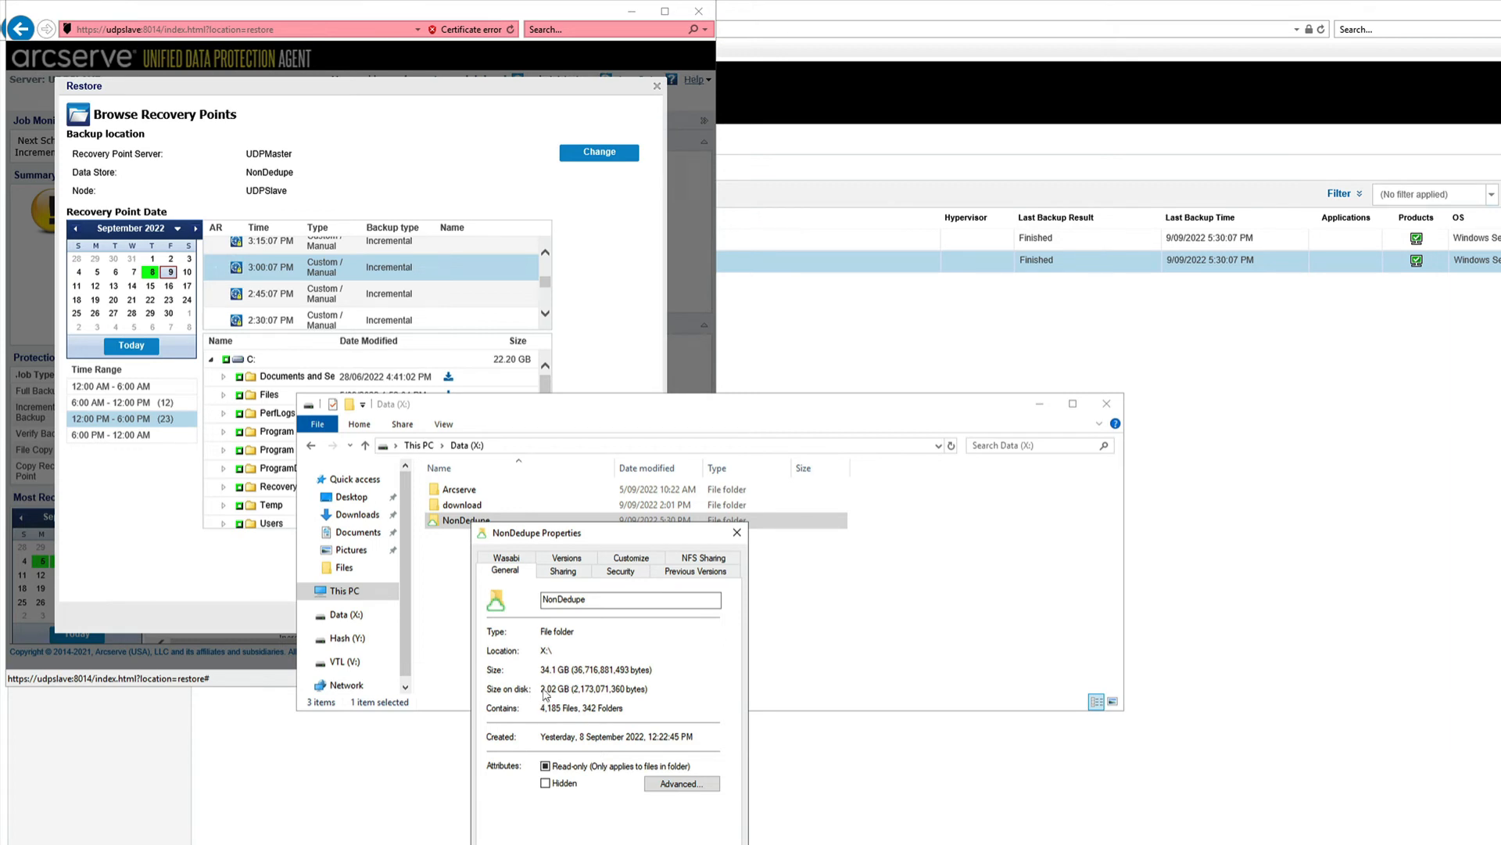
- Return to the Restore wizard, choose the Temp folder on C: as the data to restore, and proceed to the restore options
click(270, 581)
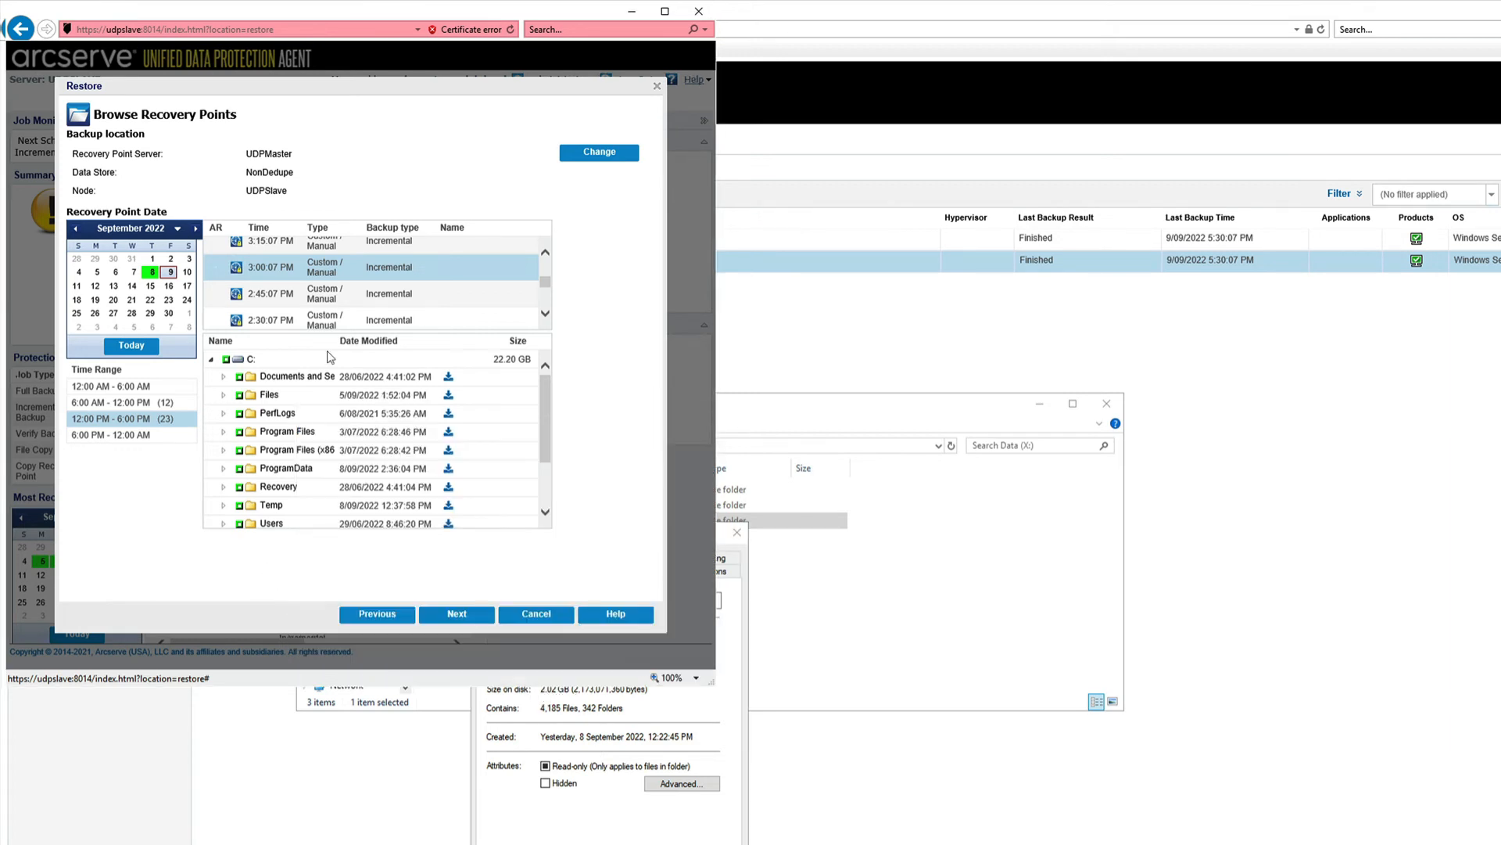
scroll(548, 422, down, 1)
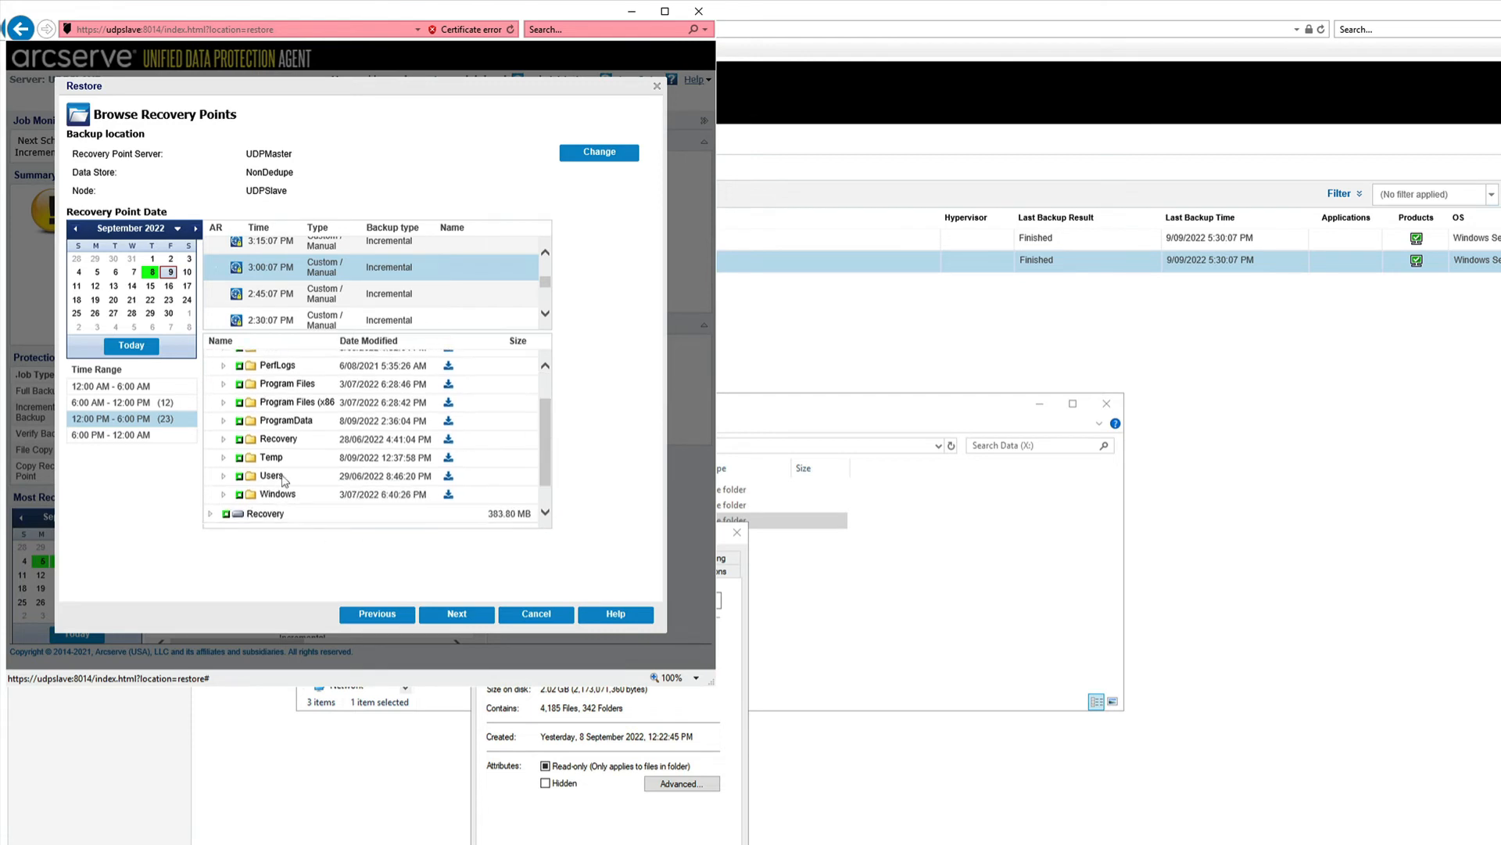
click(225, 458)
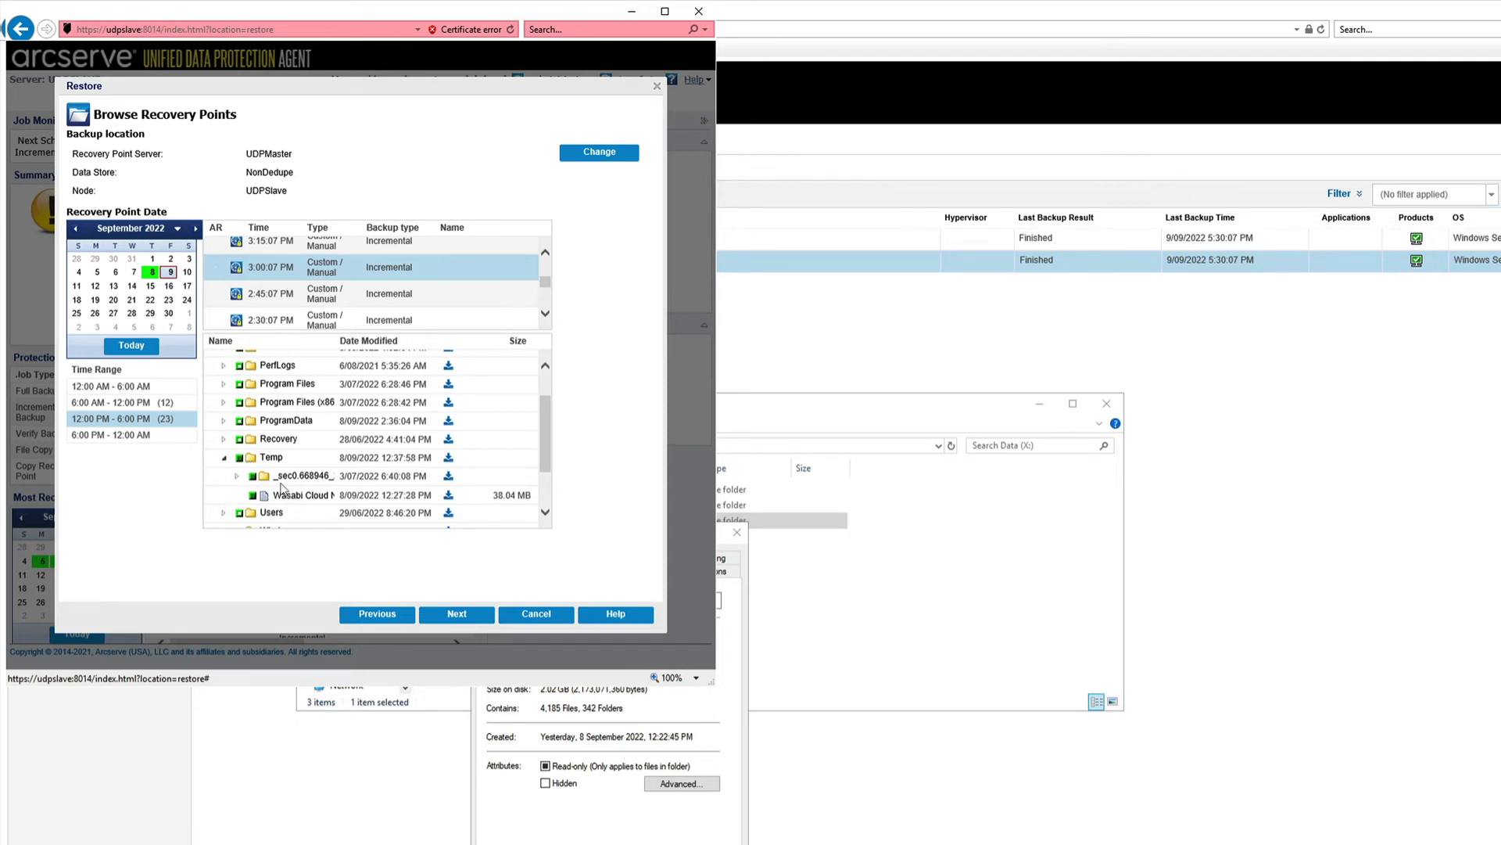
click(461, 617)
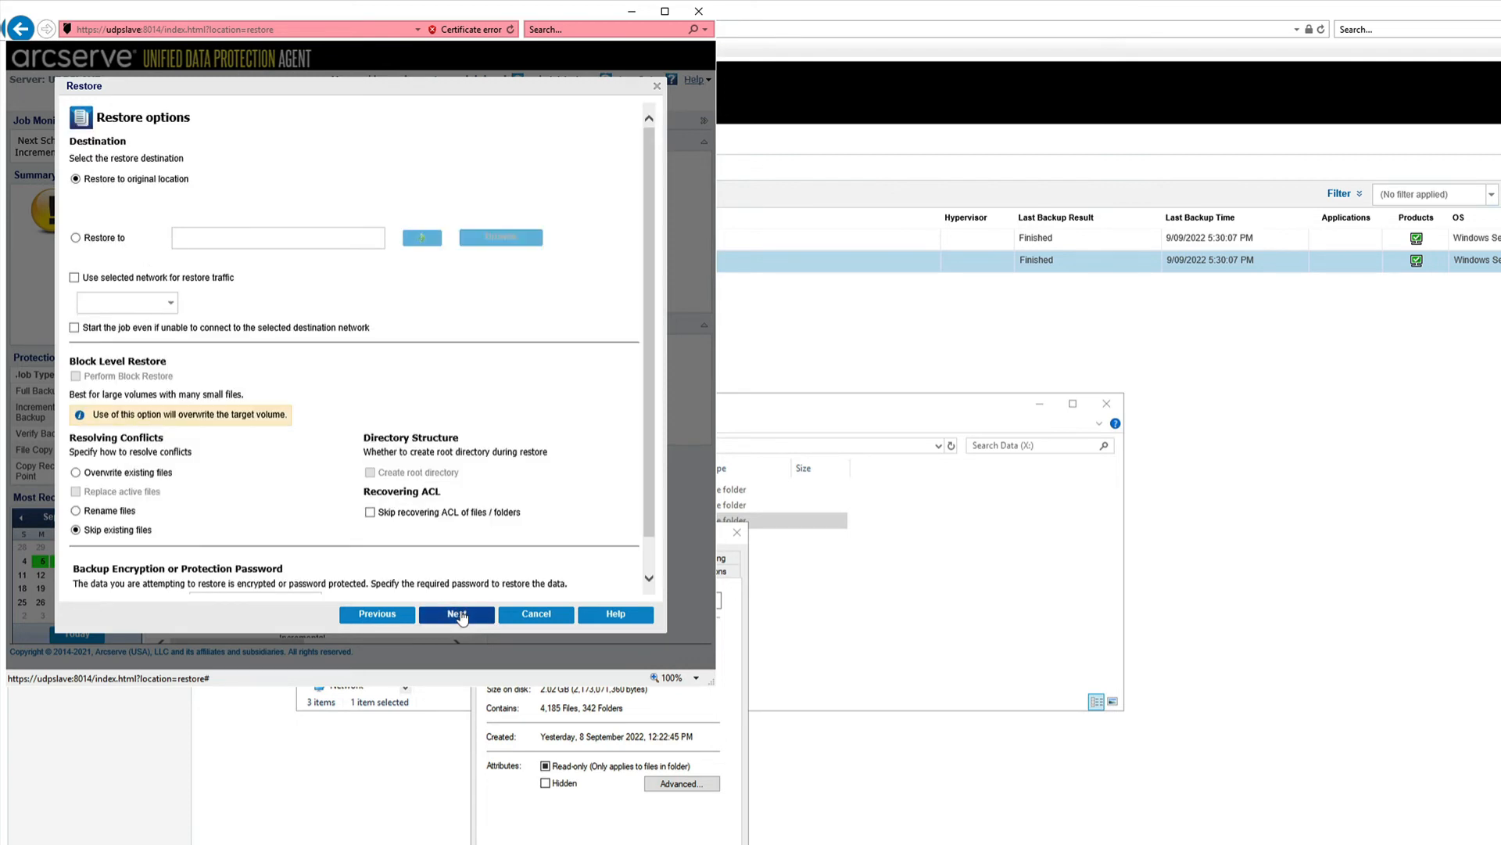
- Set the restore destination to a new folder named restore4 on the X: drive and submit the restore job
click(77, 239)
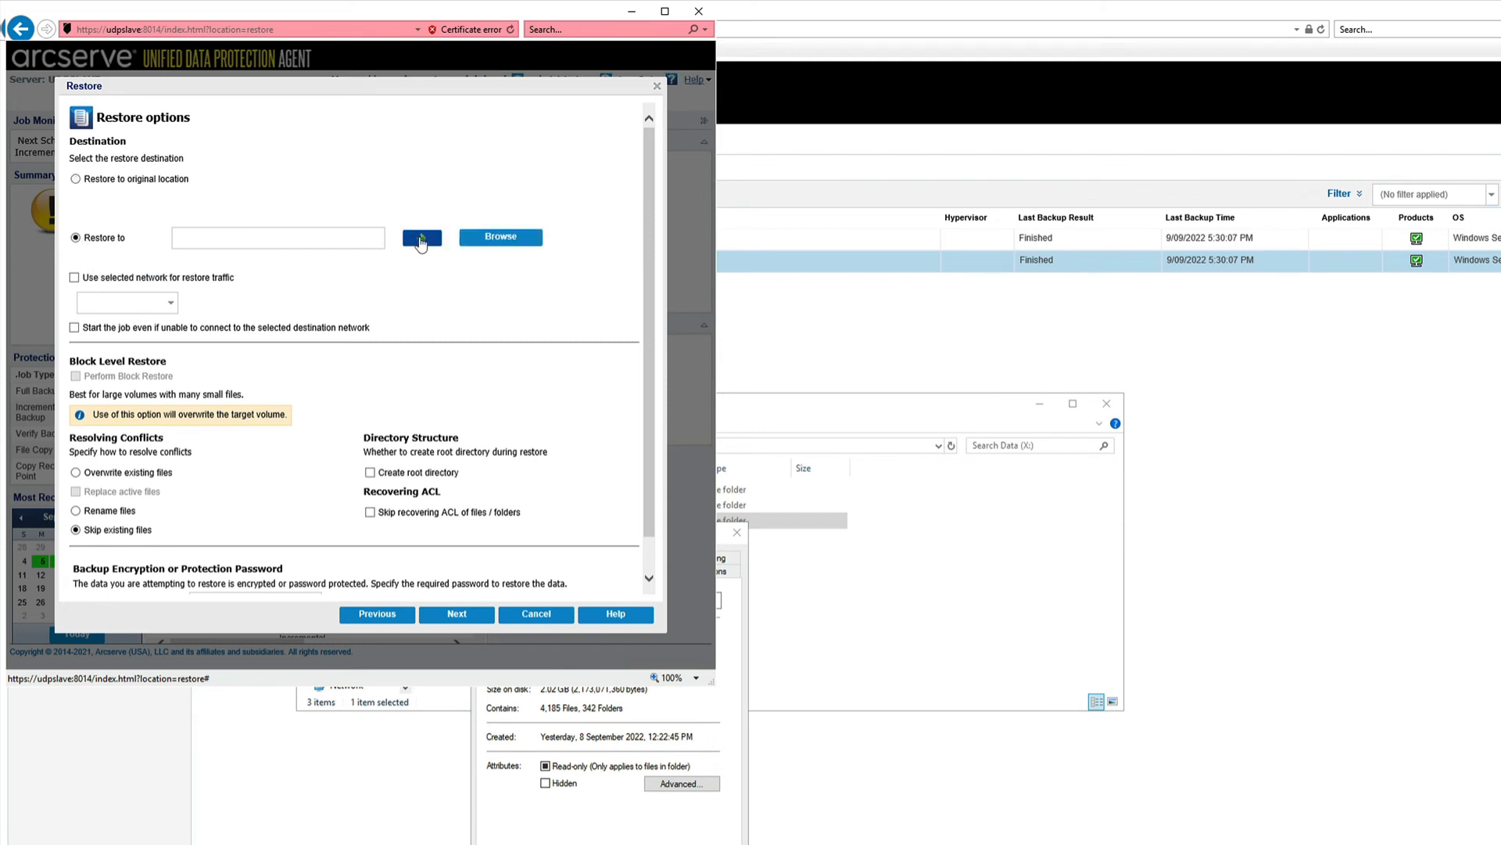
click(499, 249)
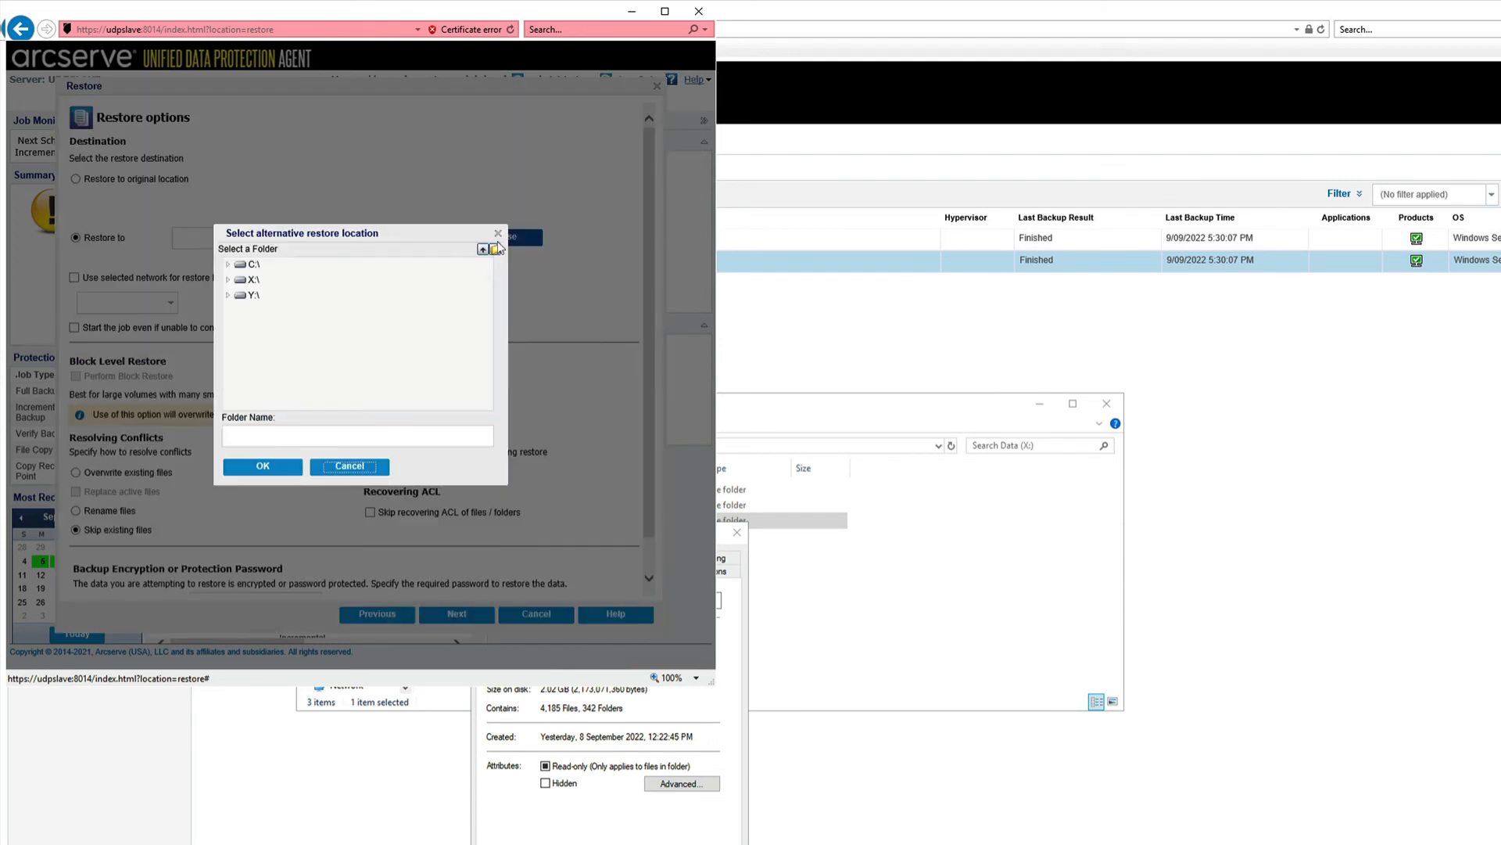
click(228, 280)
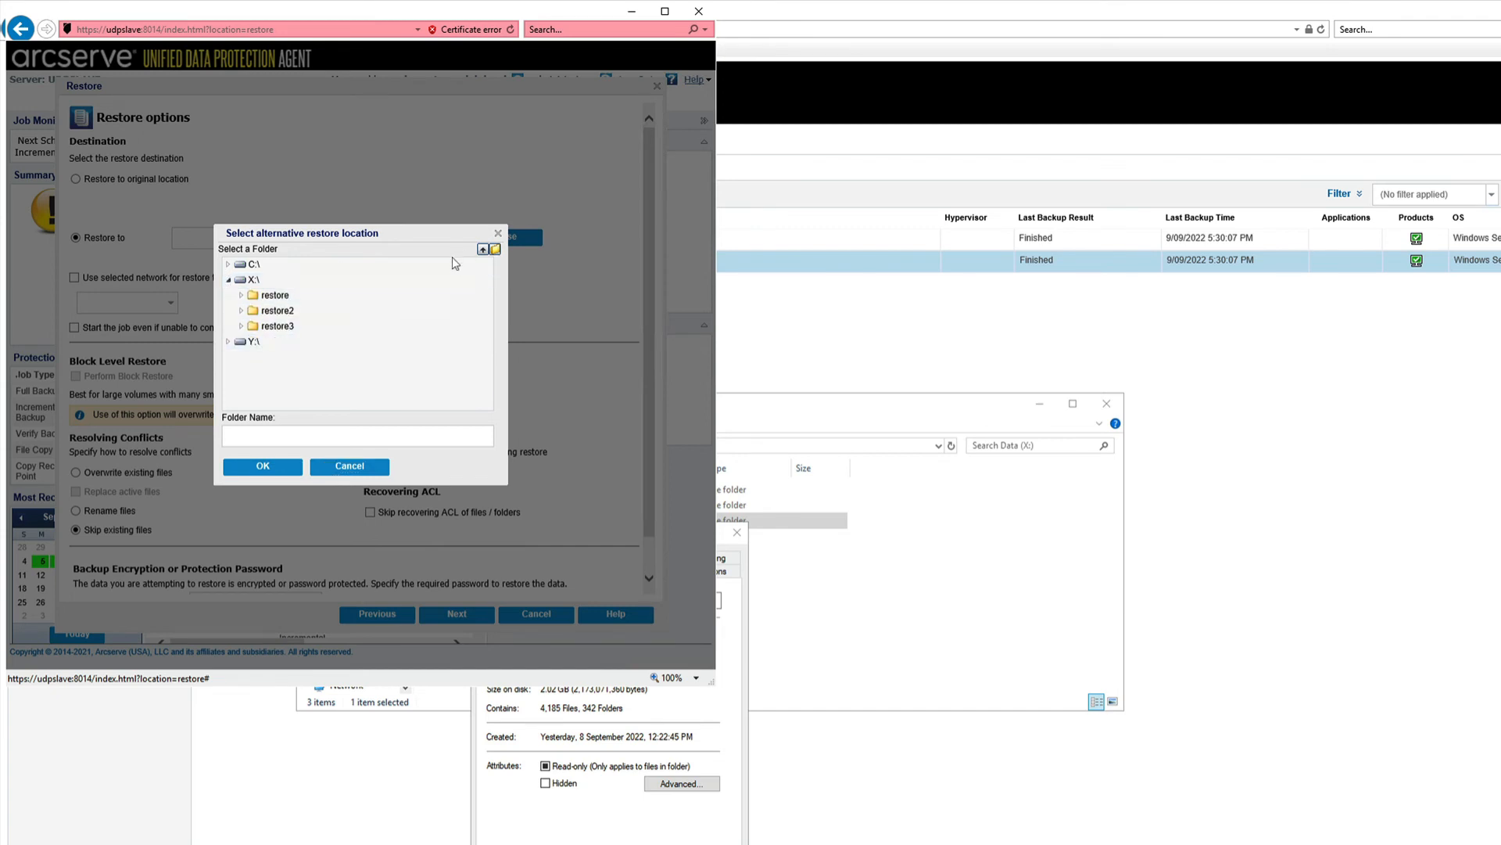
click(269, 281)
click(495, 249)
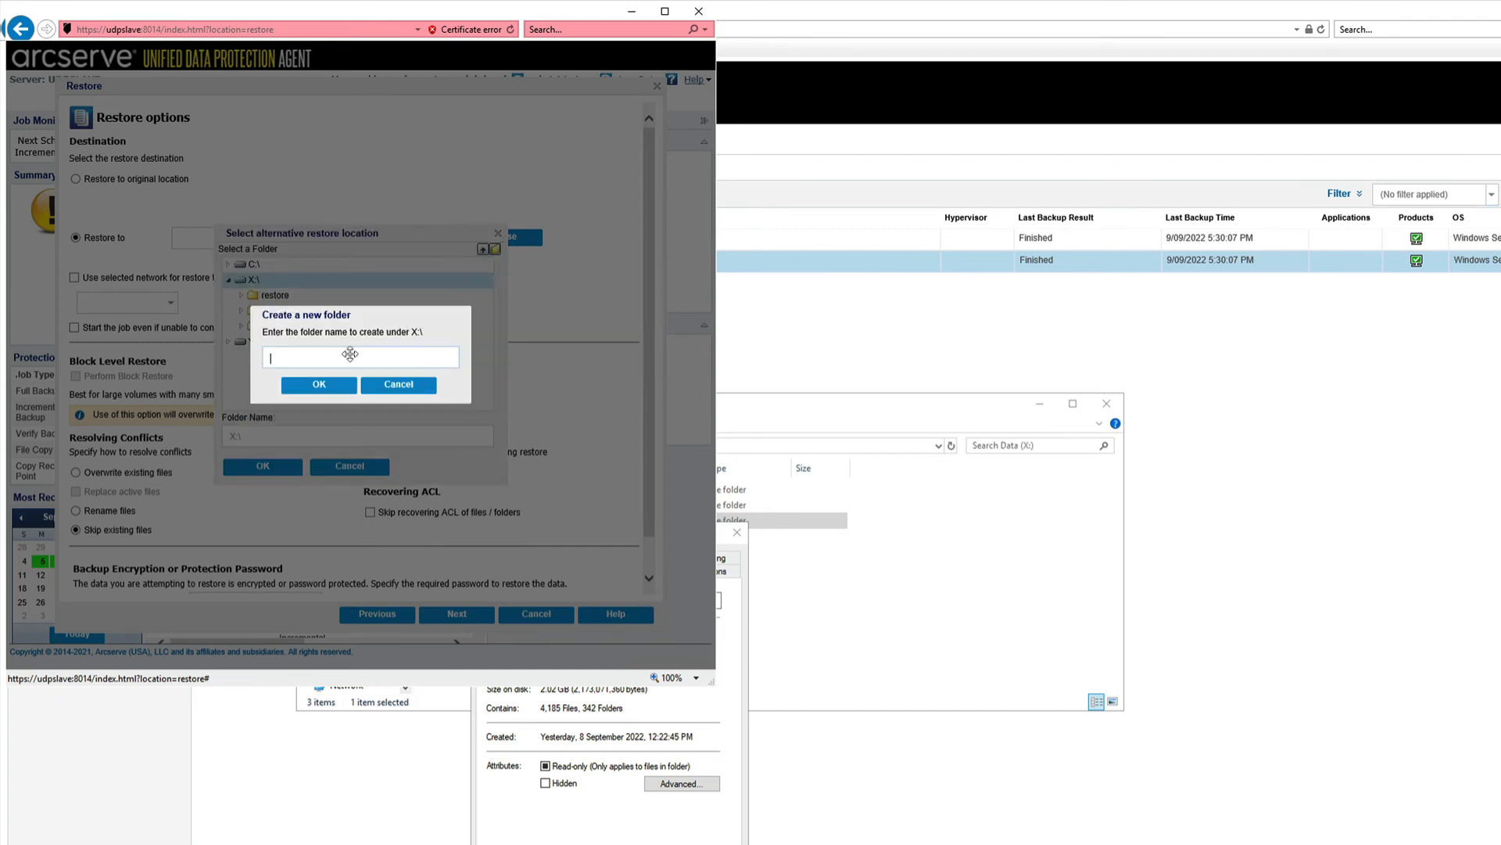
text(restore4)
click(318, 384)
click(263, 466)
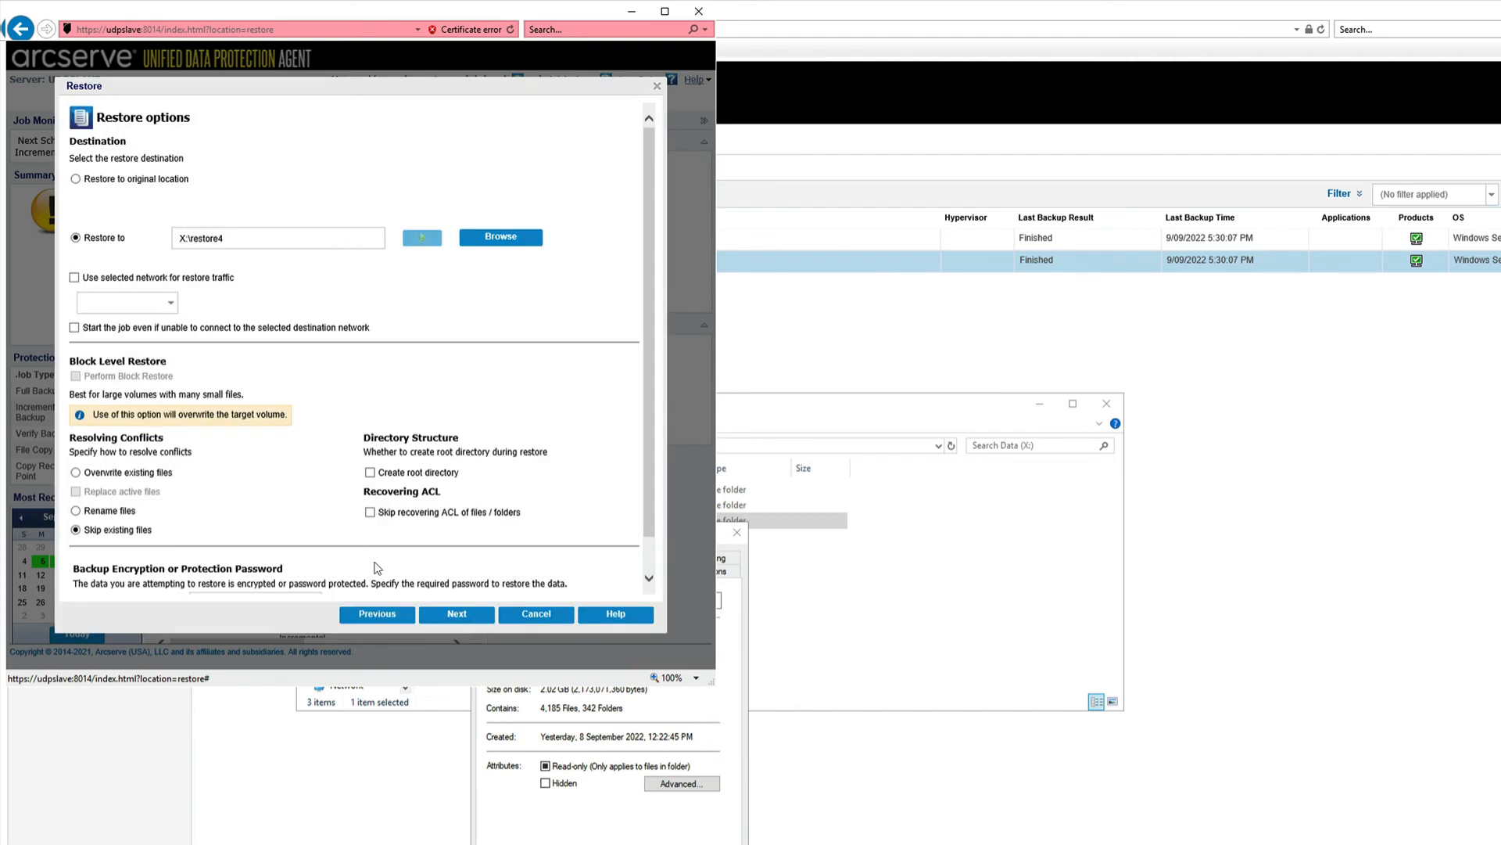
click(458, 614)
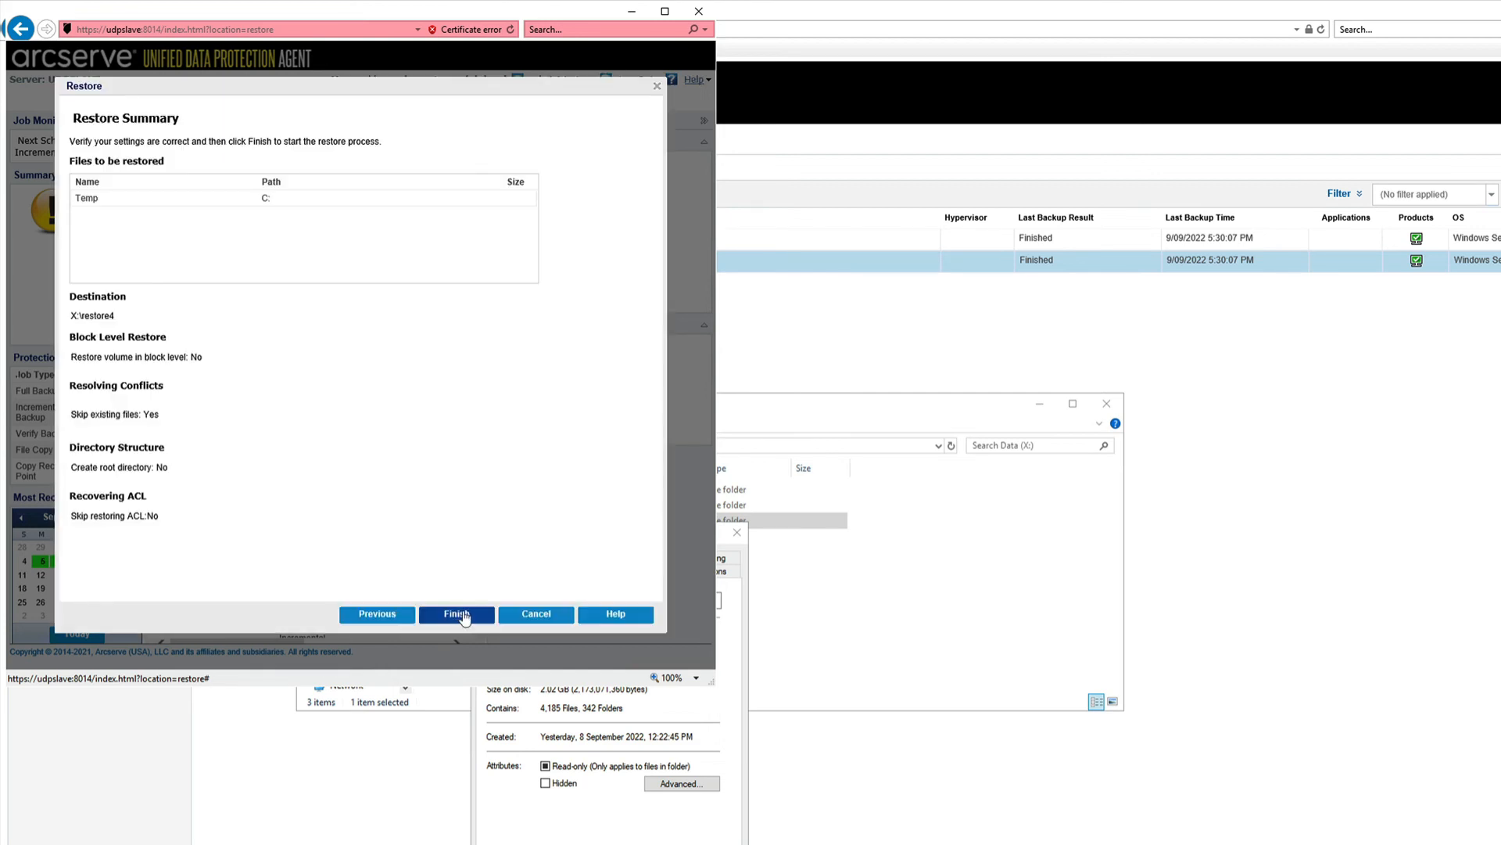
click(464, 617)
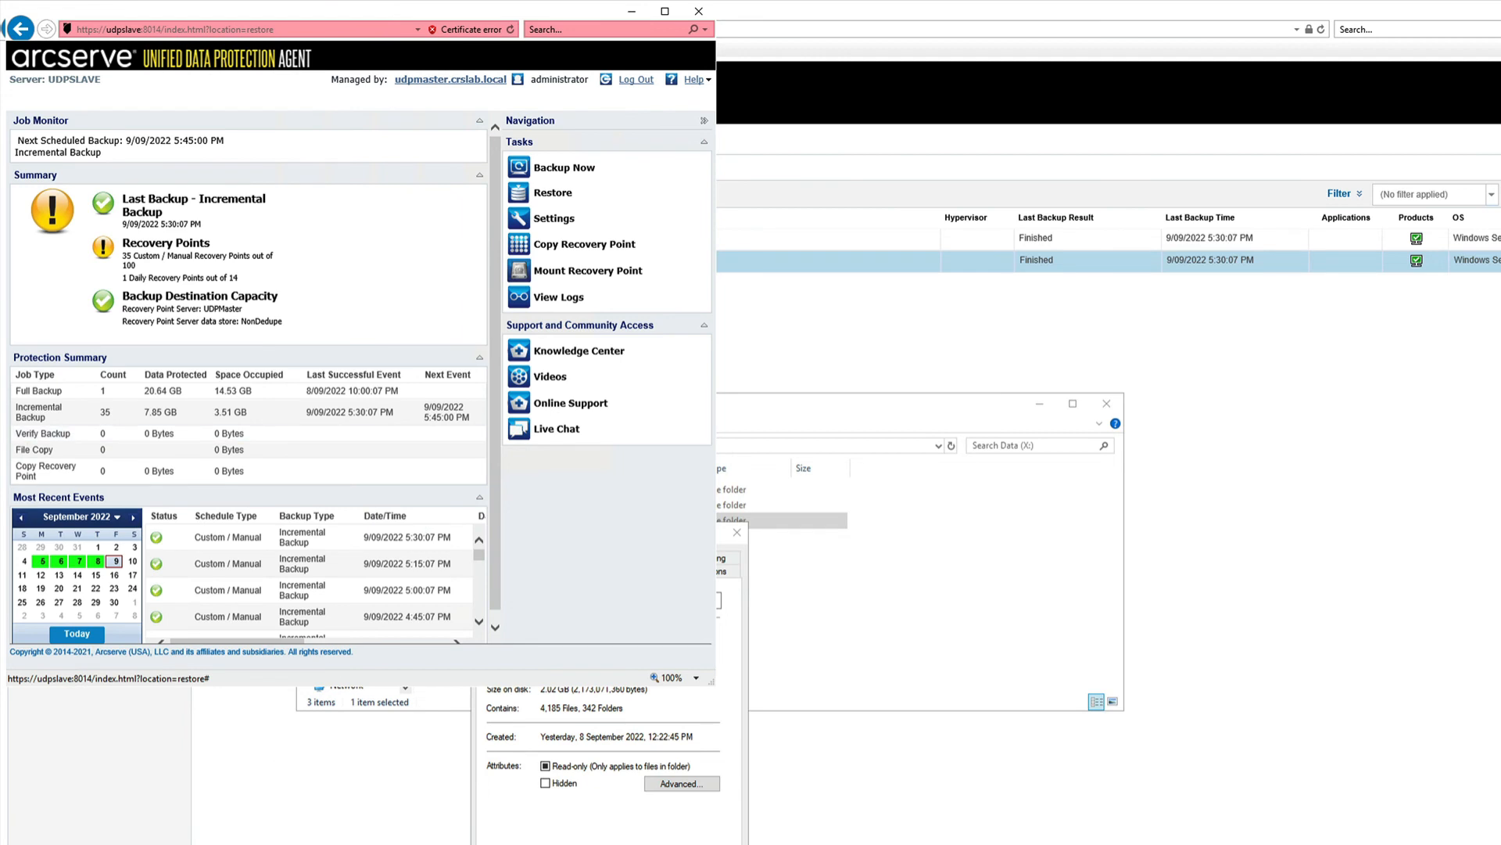
click(358, 843)
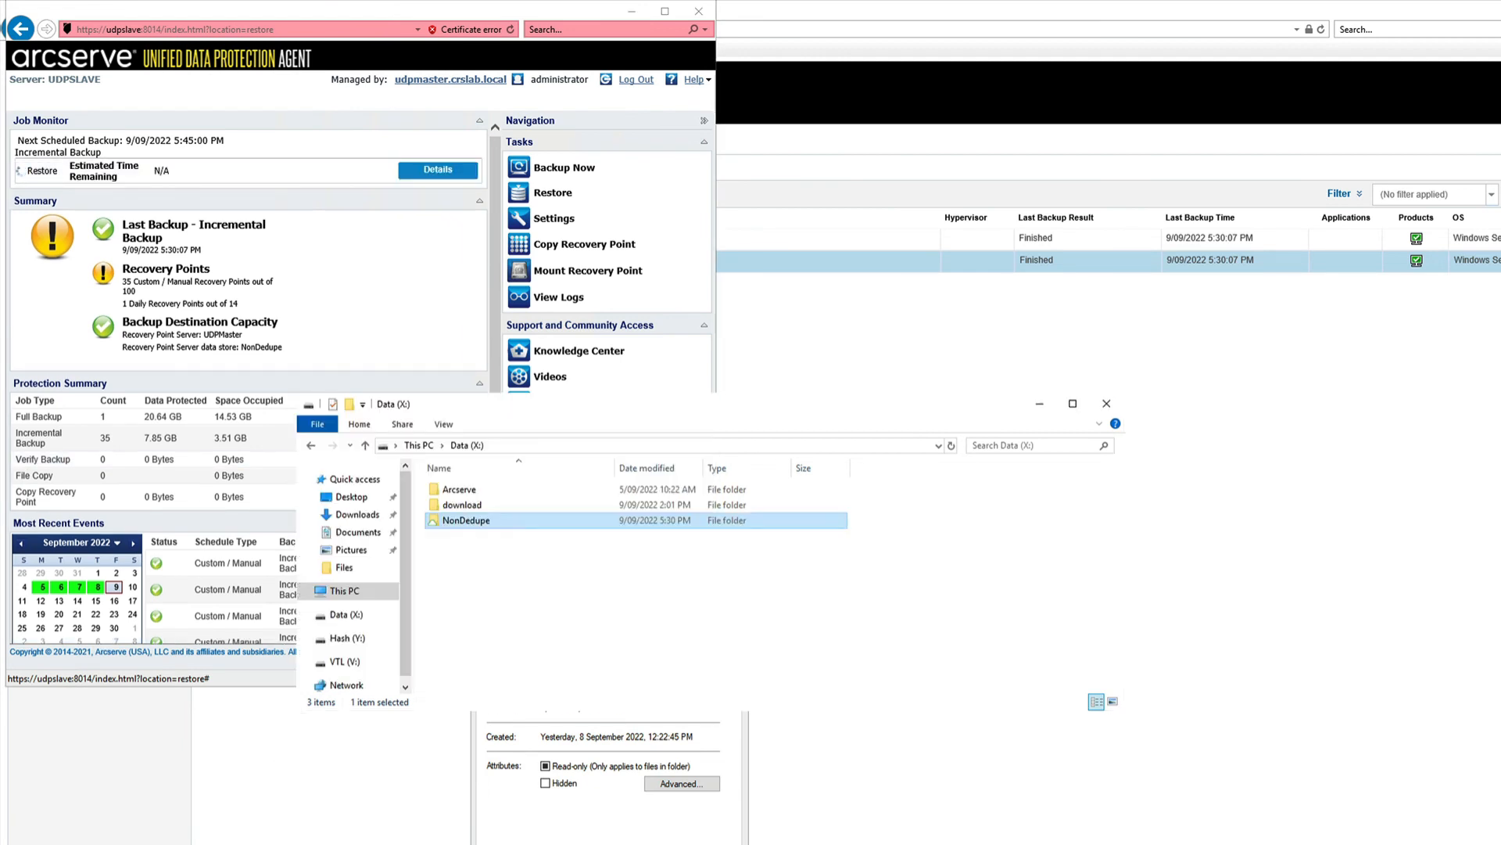
click(516, 584)
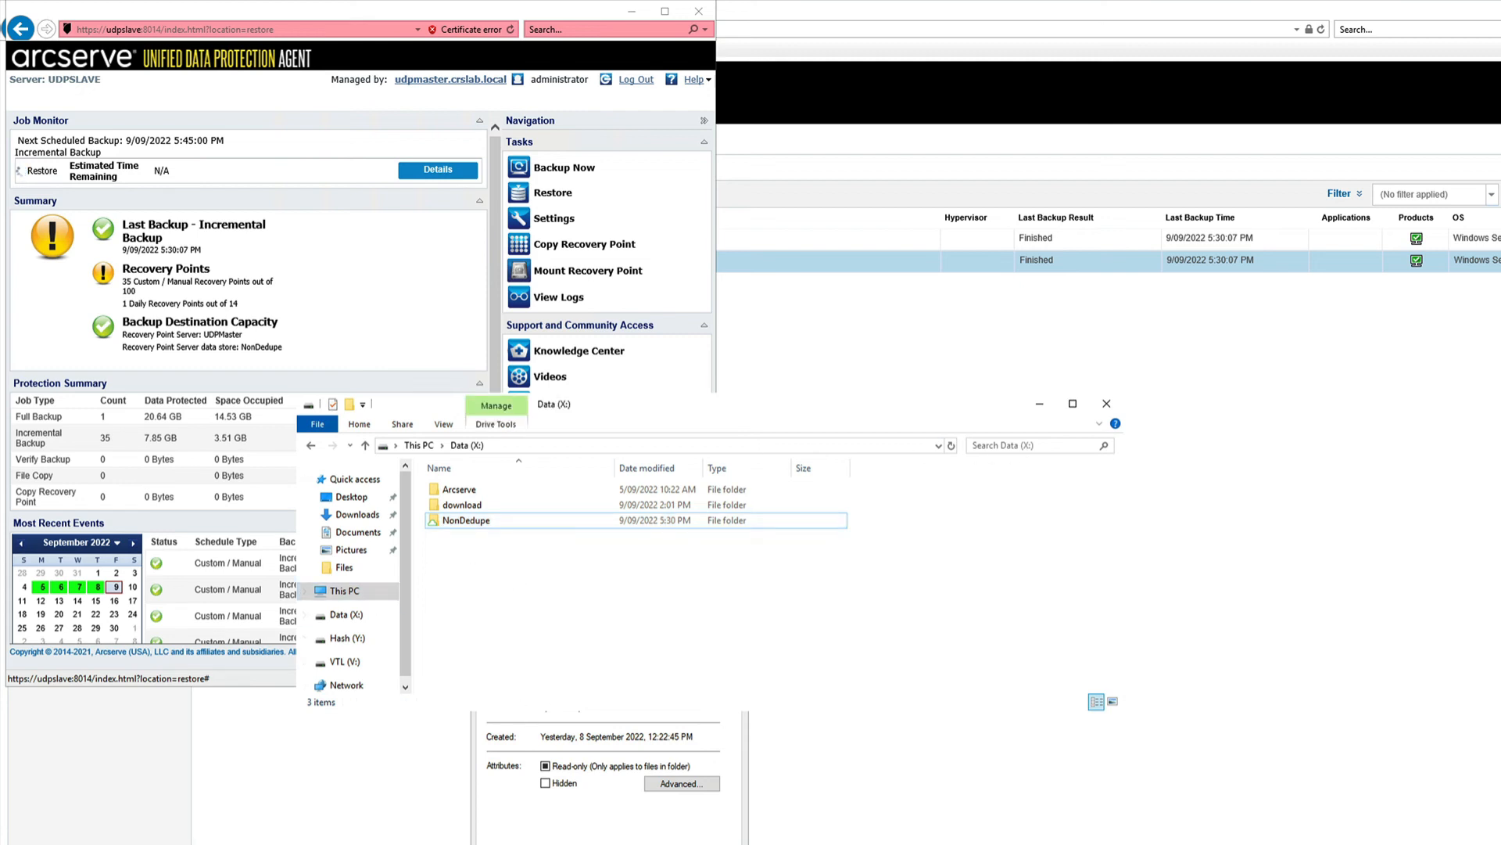
key(super)
text(\)
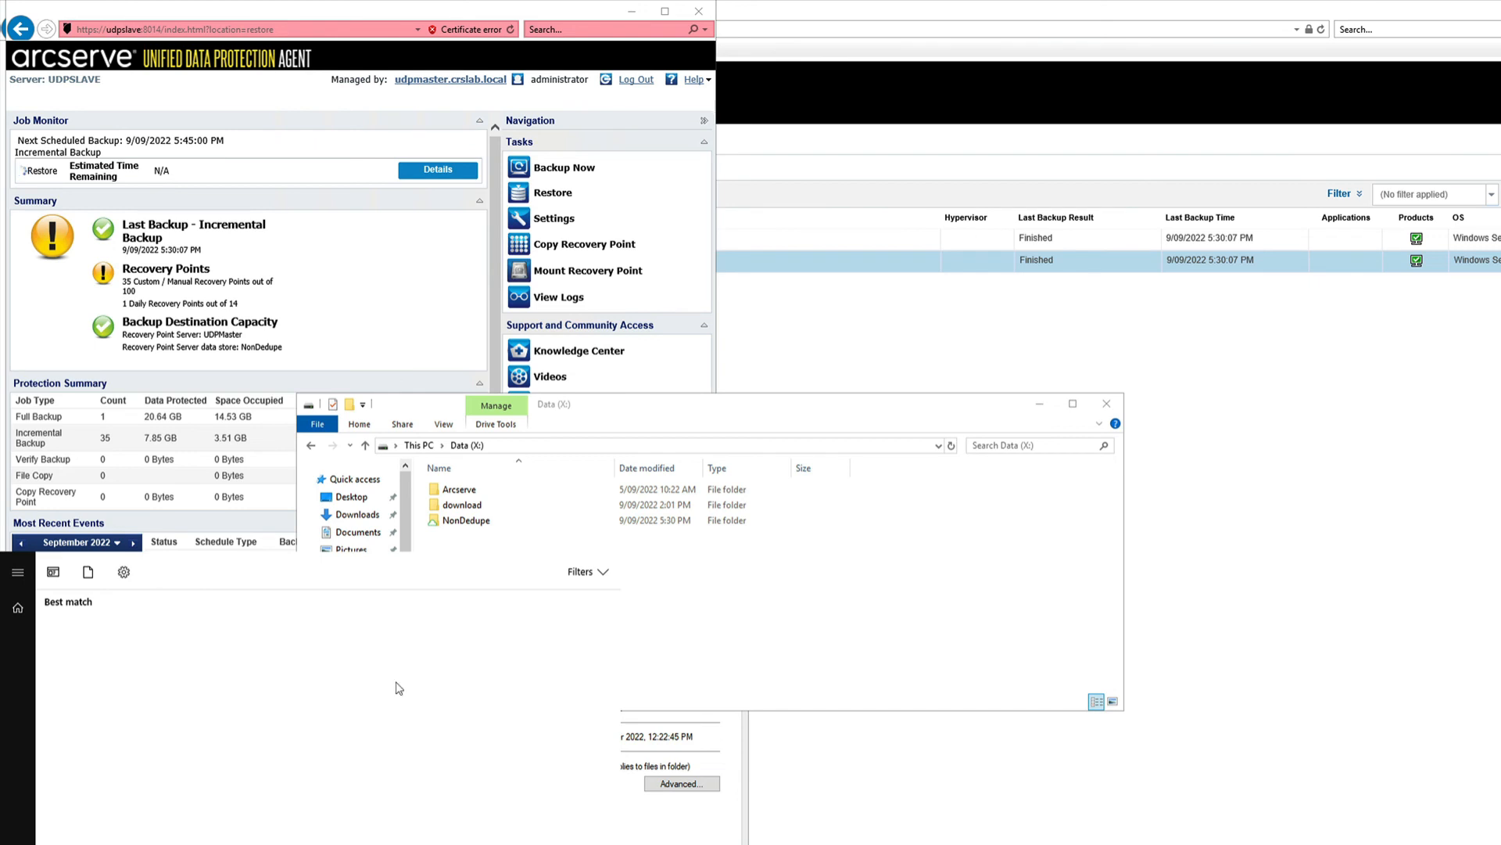
- Minimize the UDP agent window and open the network share \\udpslave\x$
click(633, 13)
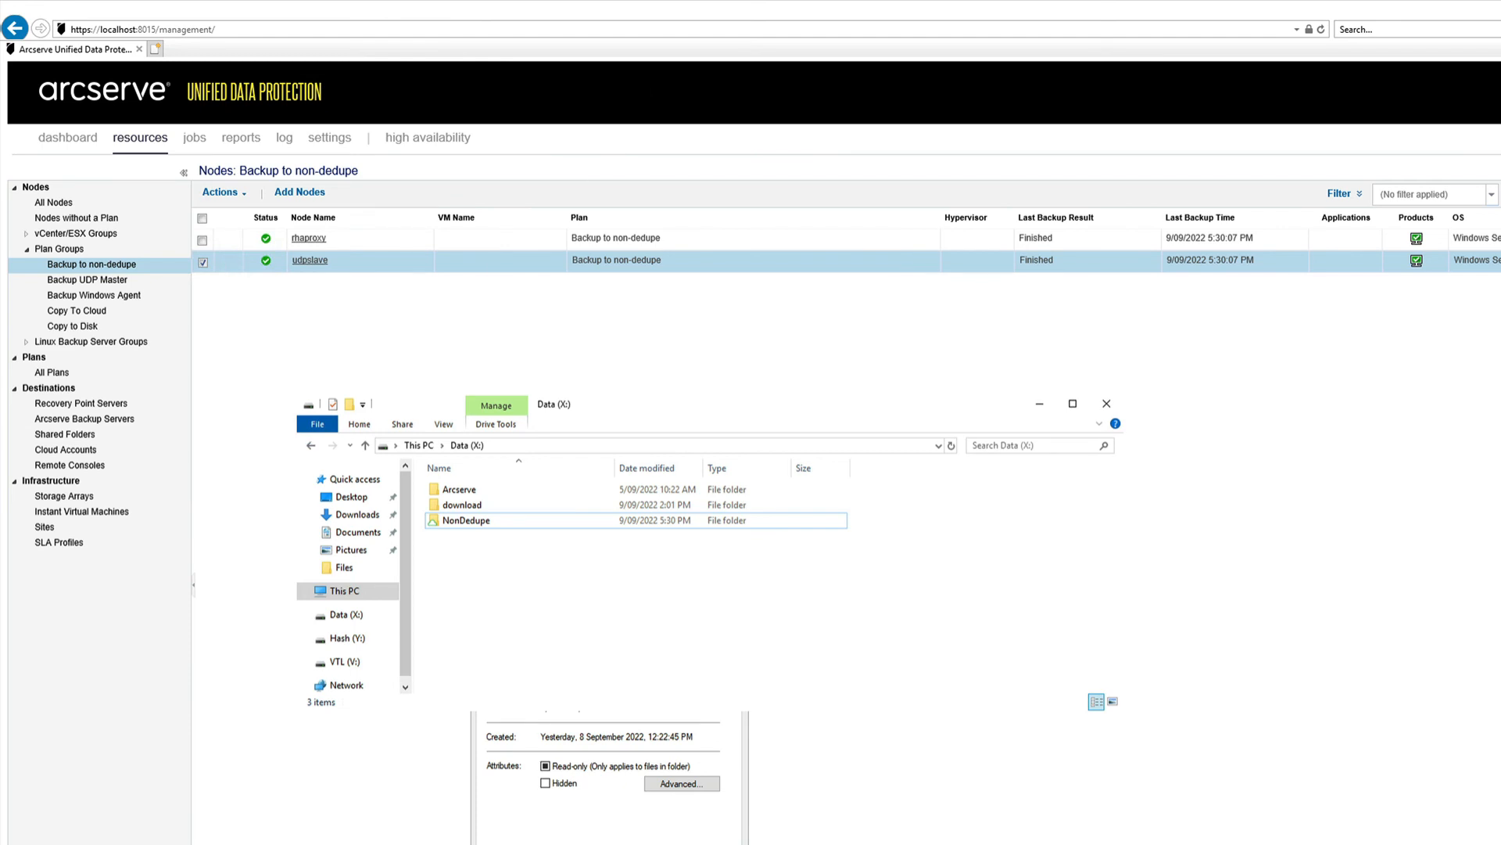
key(super)
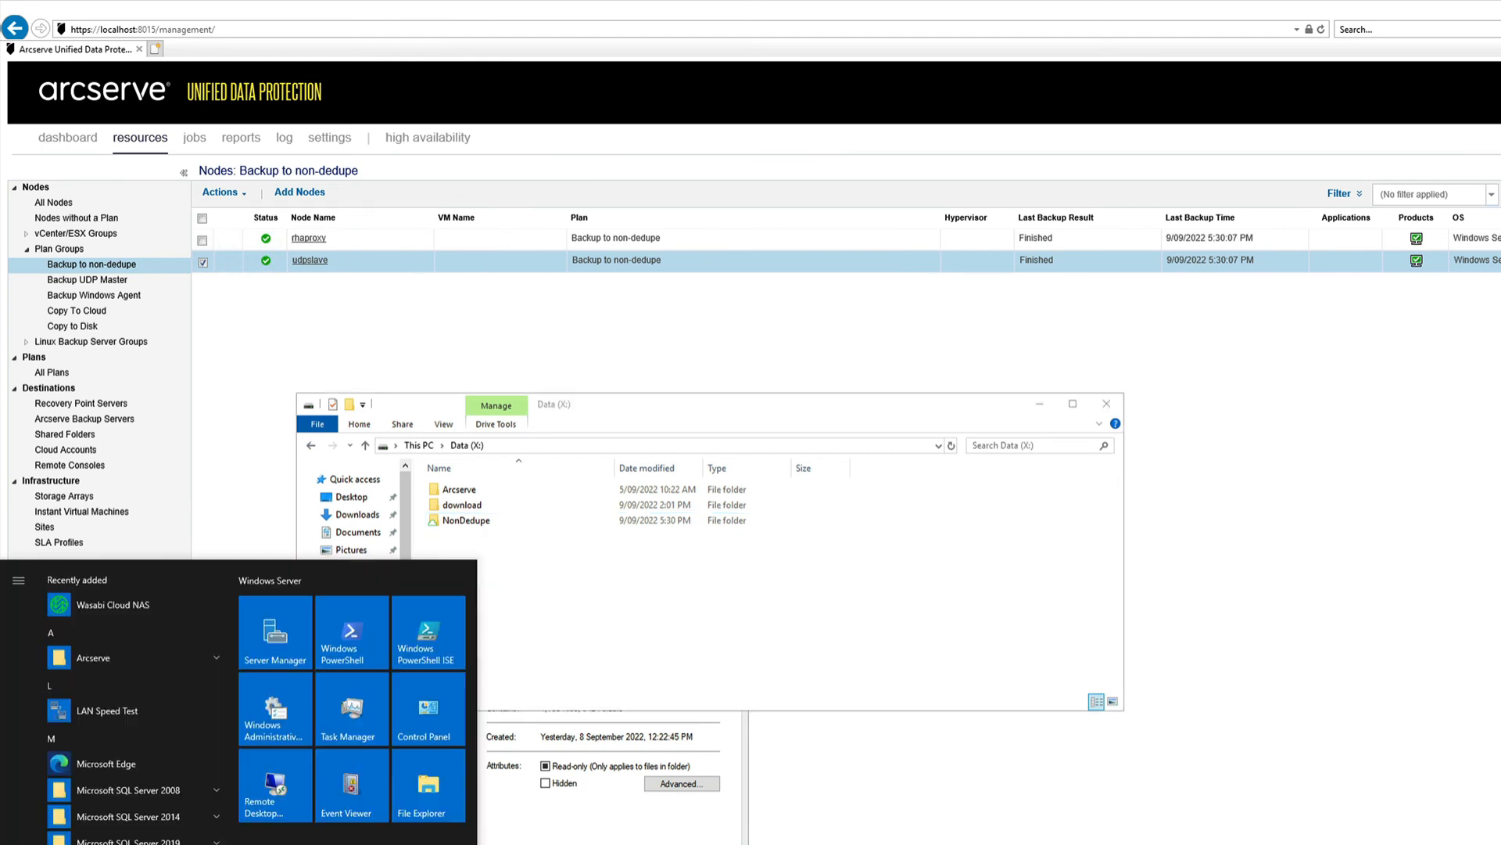
text(\\u)
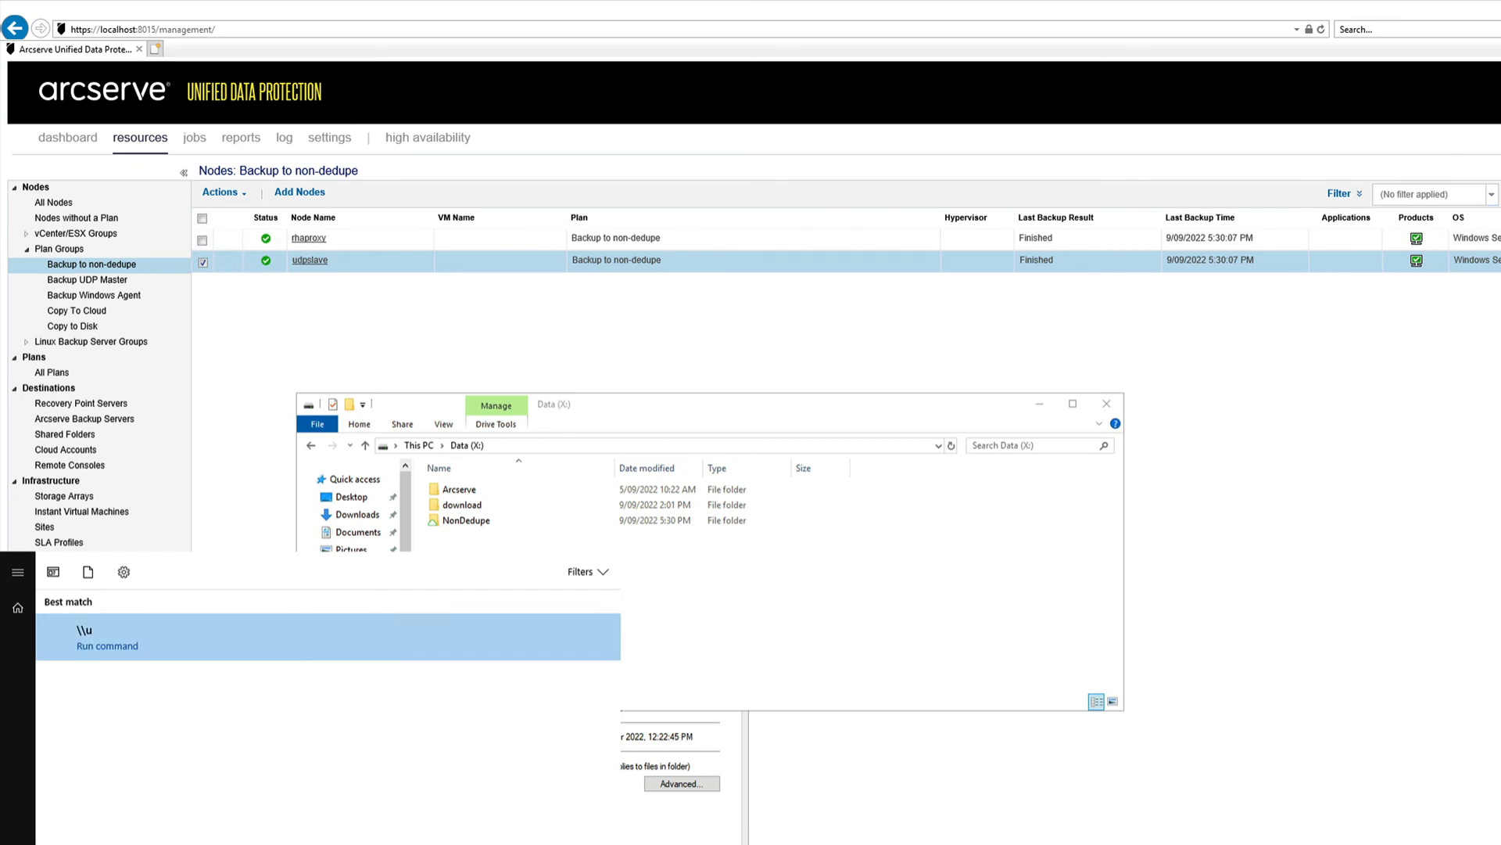
text(dpslave\x$)
key(Return)
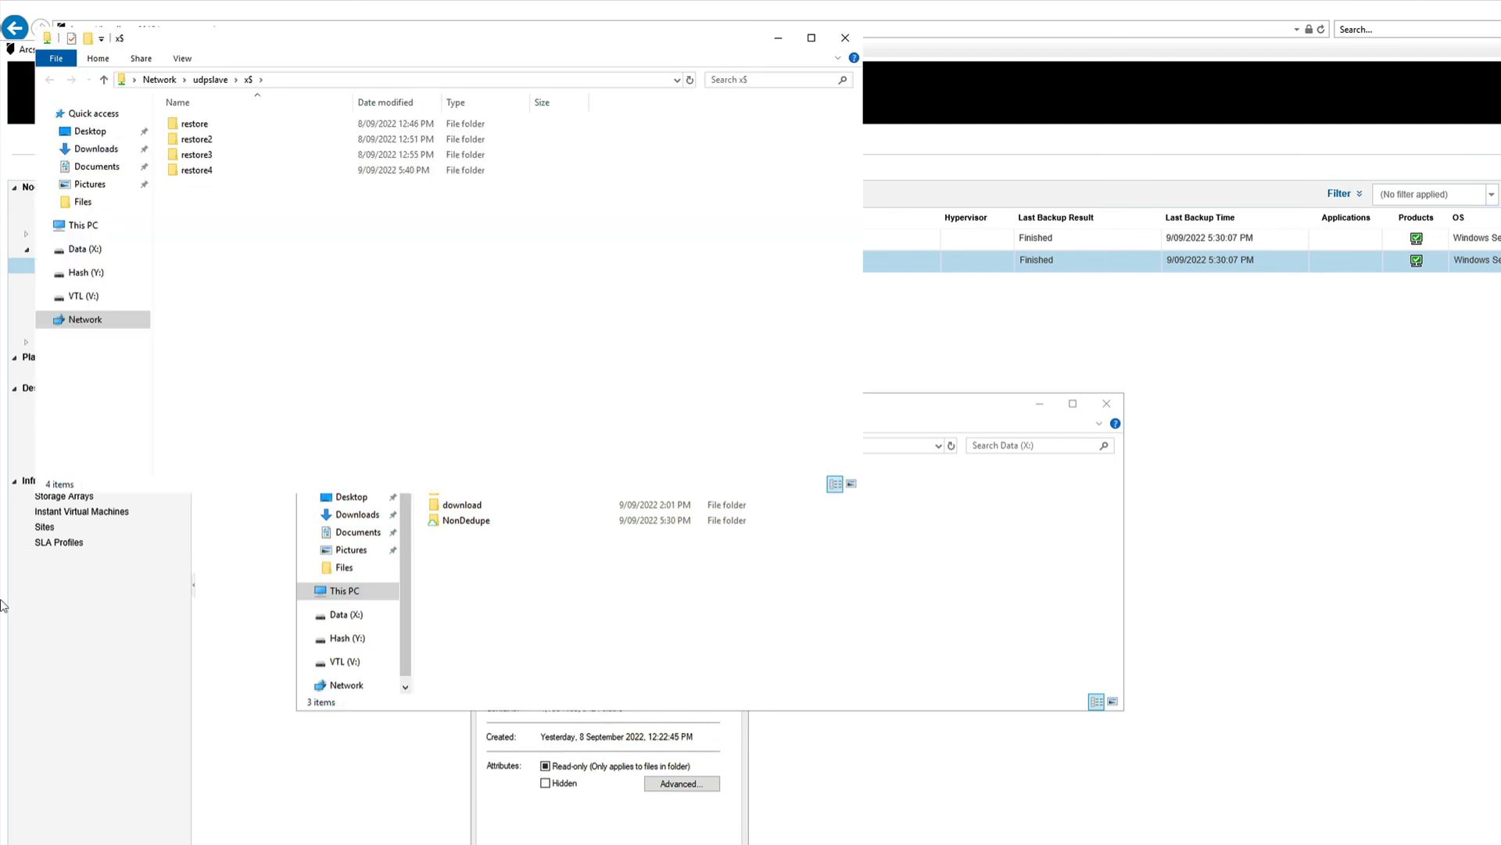
- Open the Temp folder inside restore4 to check the restored files
double_click(197, 171)
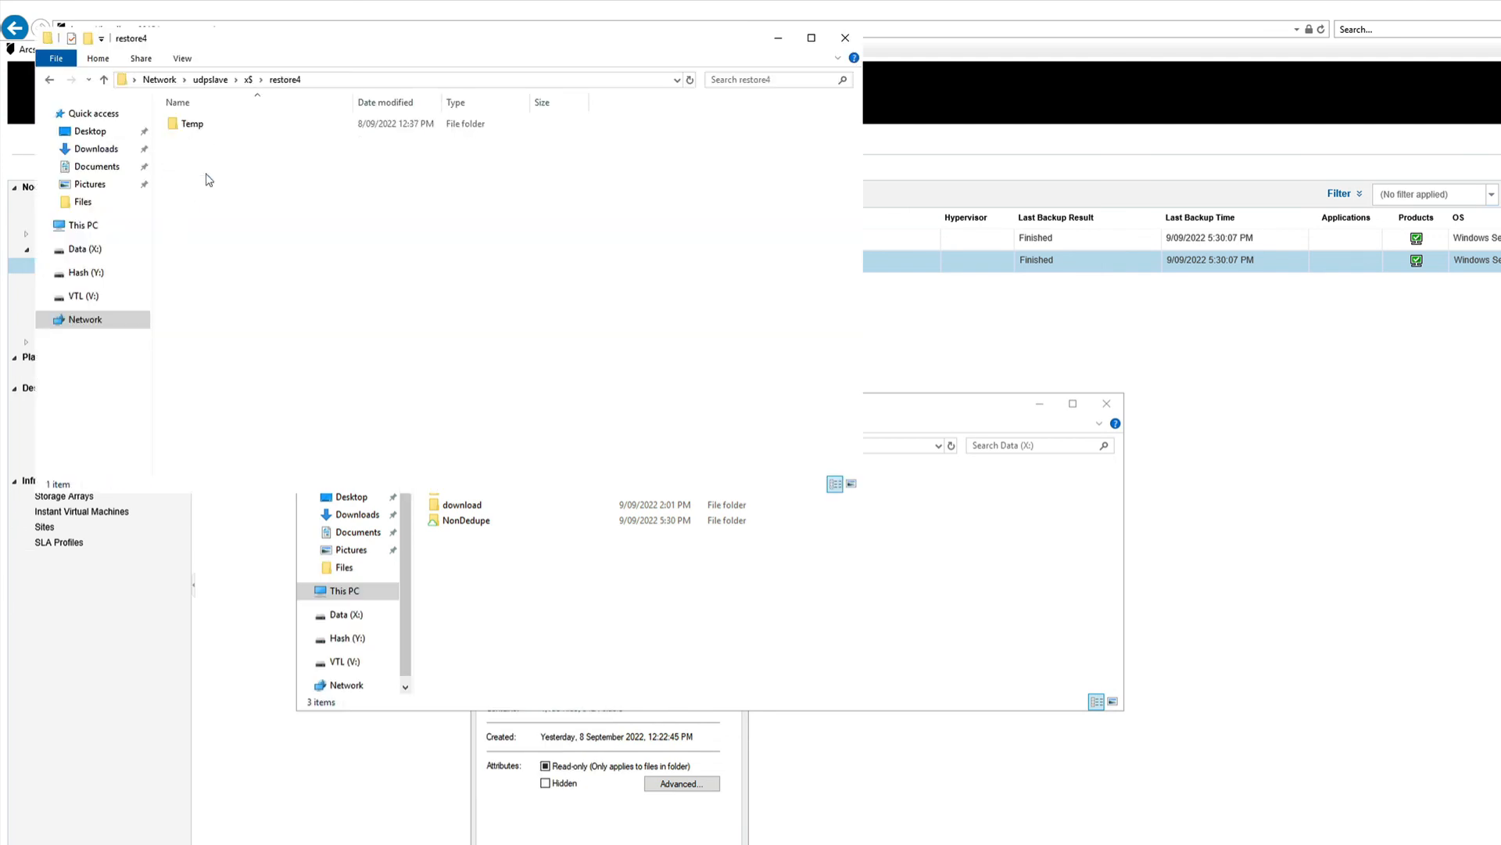
click(186, 125)
double_click(188, 125)
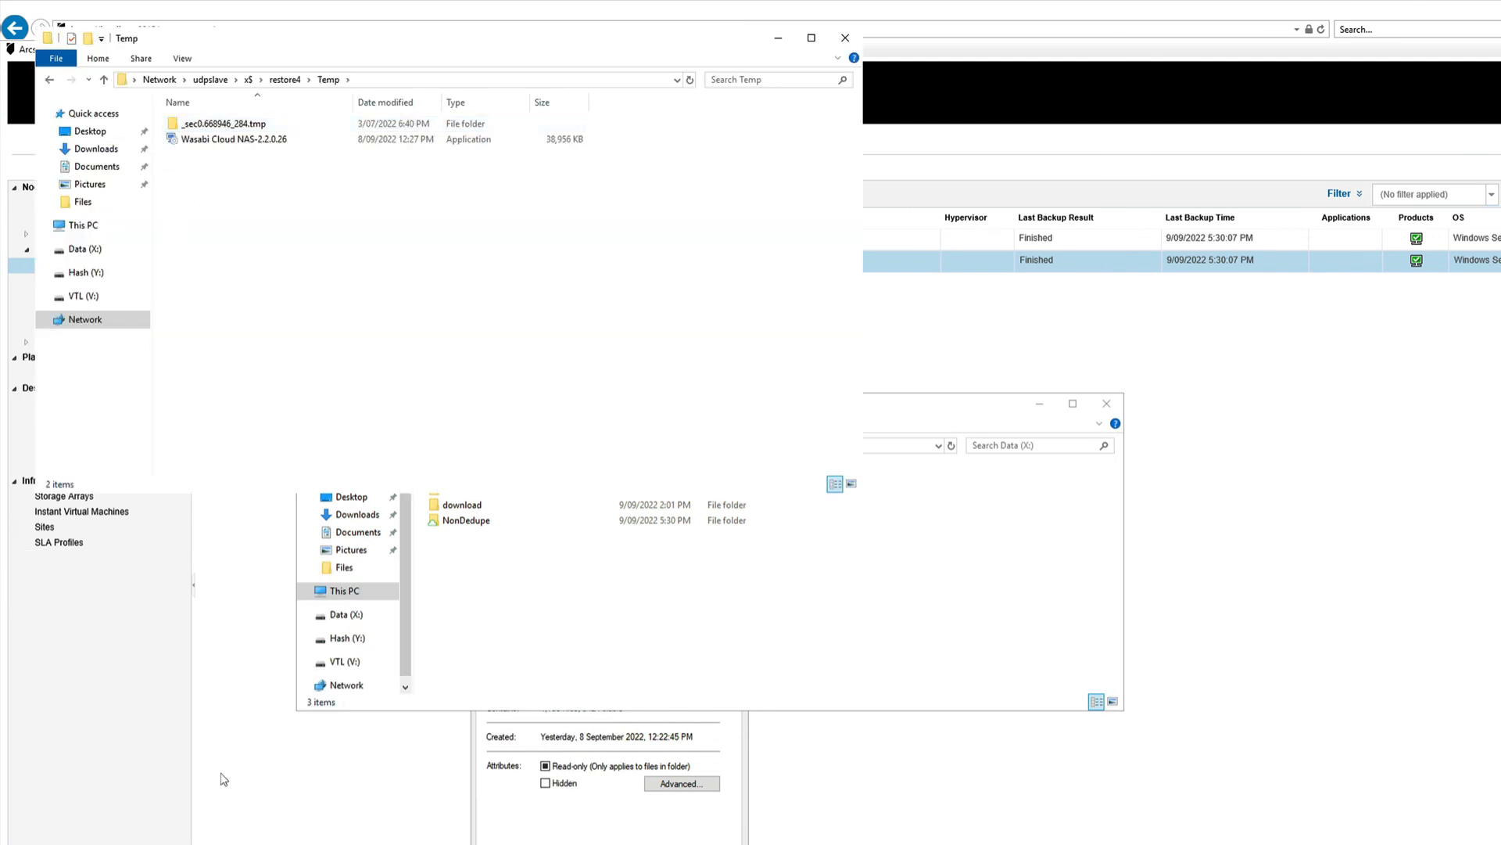
- Return to the File Explorer window showing the local X: drive and open the NonDedupe folder to view its contents
click(144, 764)
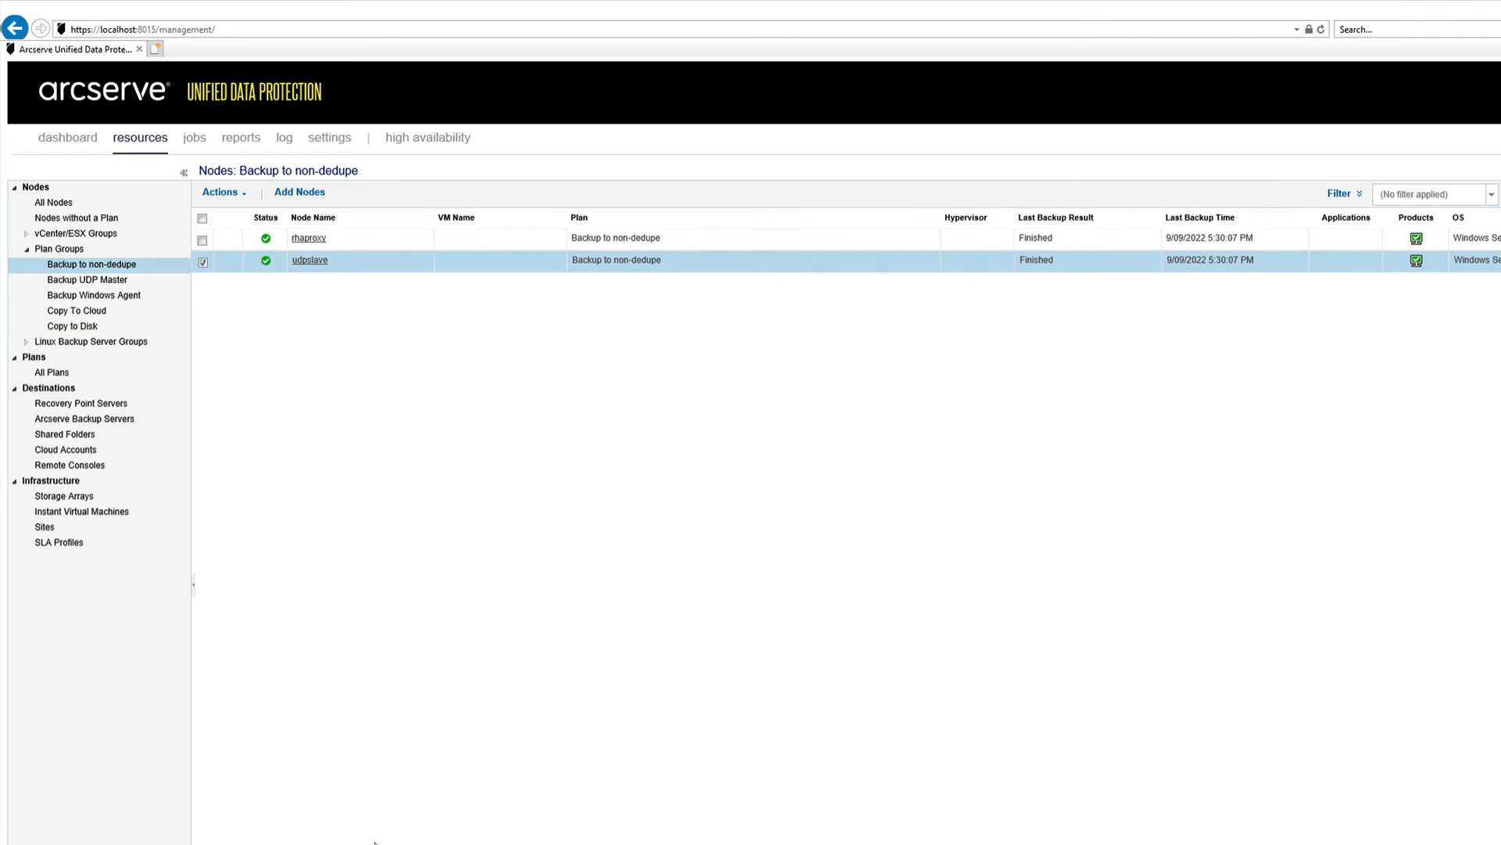
click(435, 841)
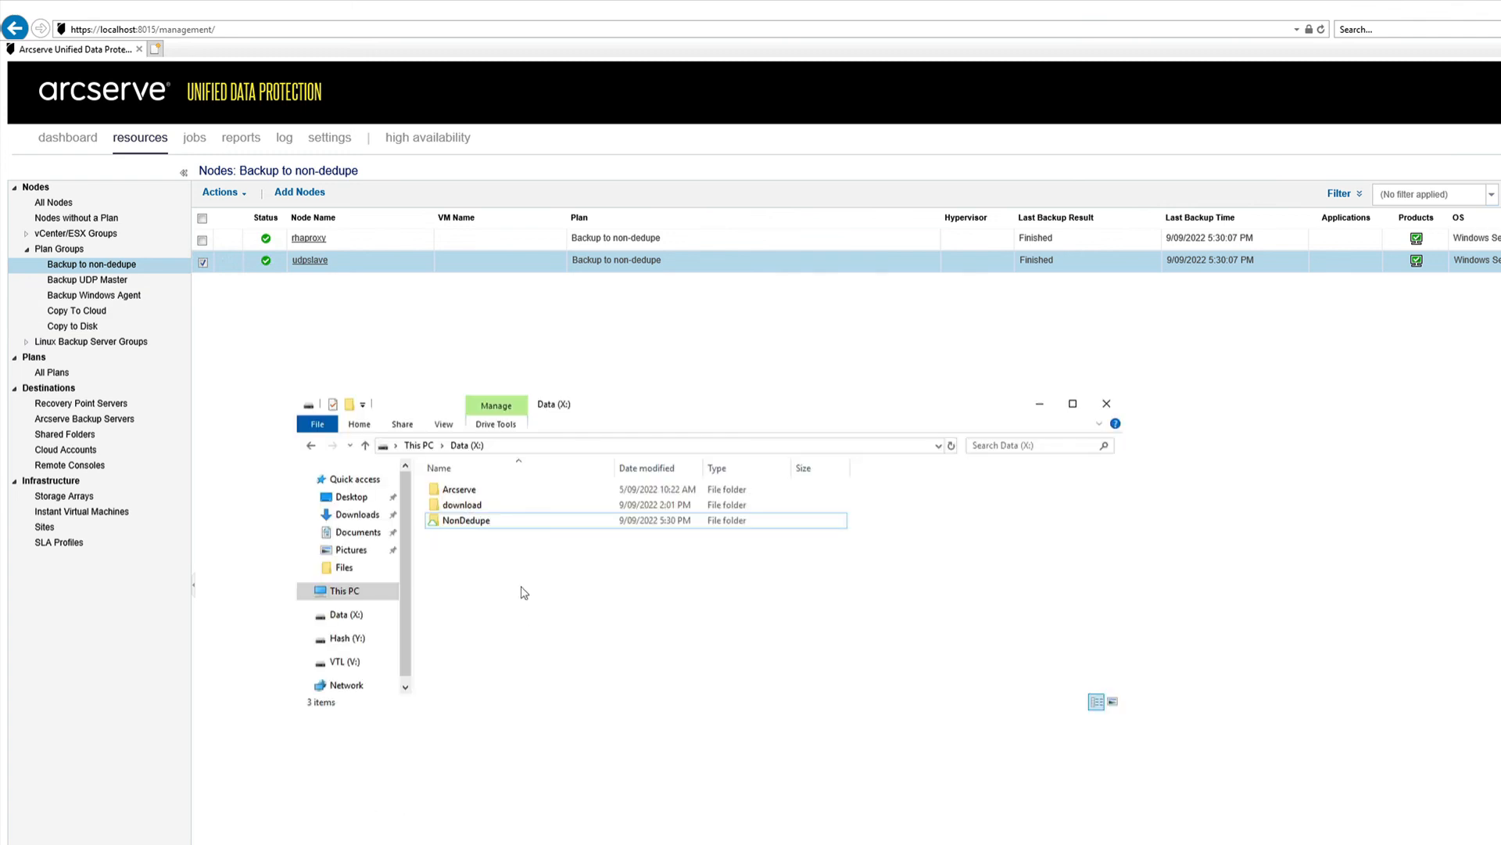
double_click(486, 522)
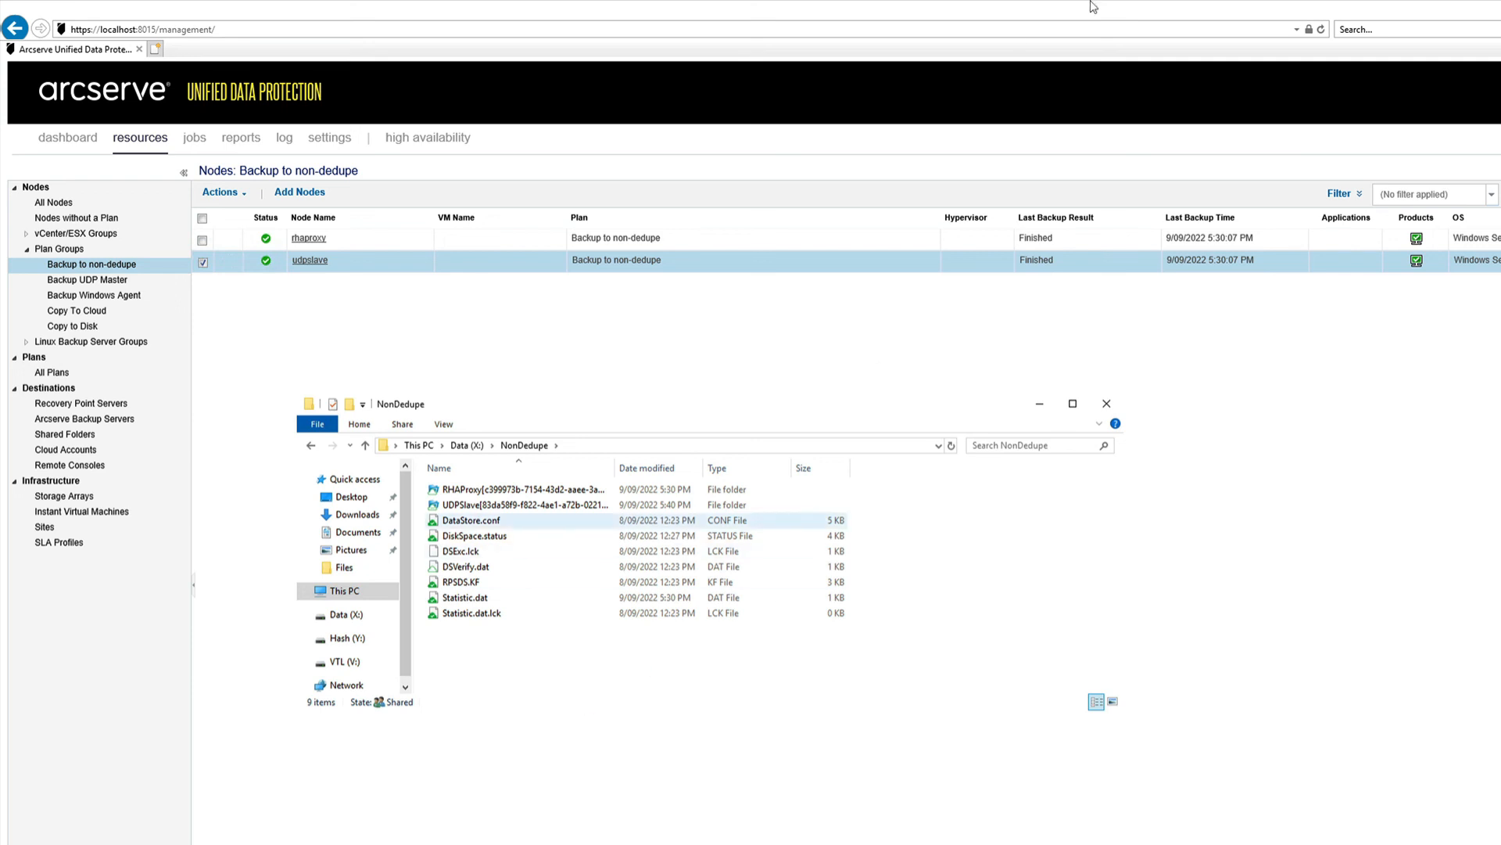
click(1382, 10)
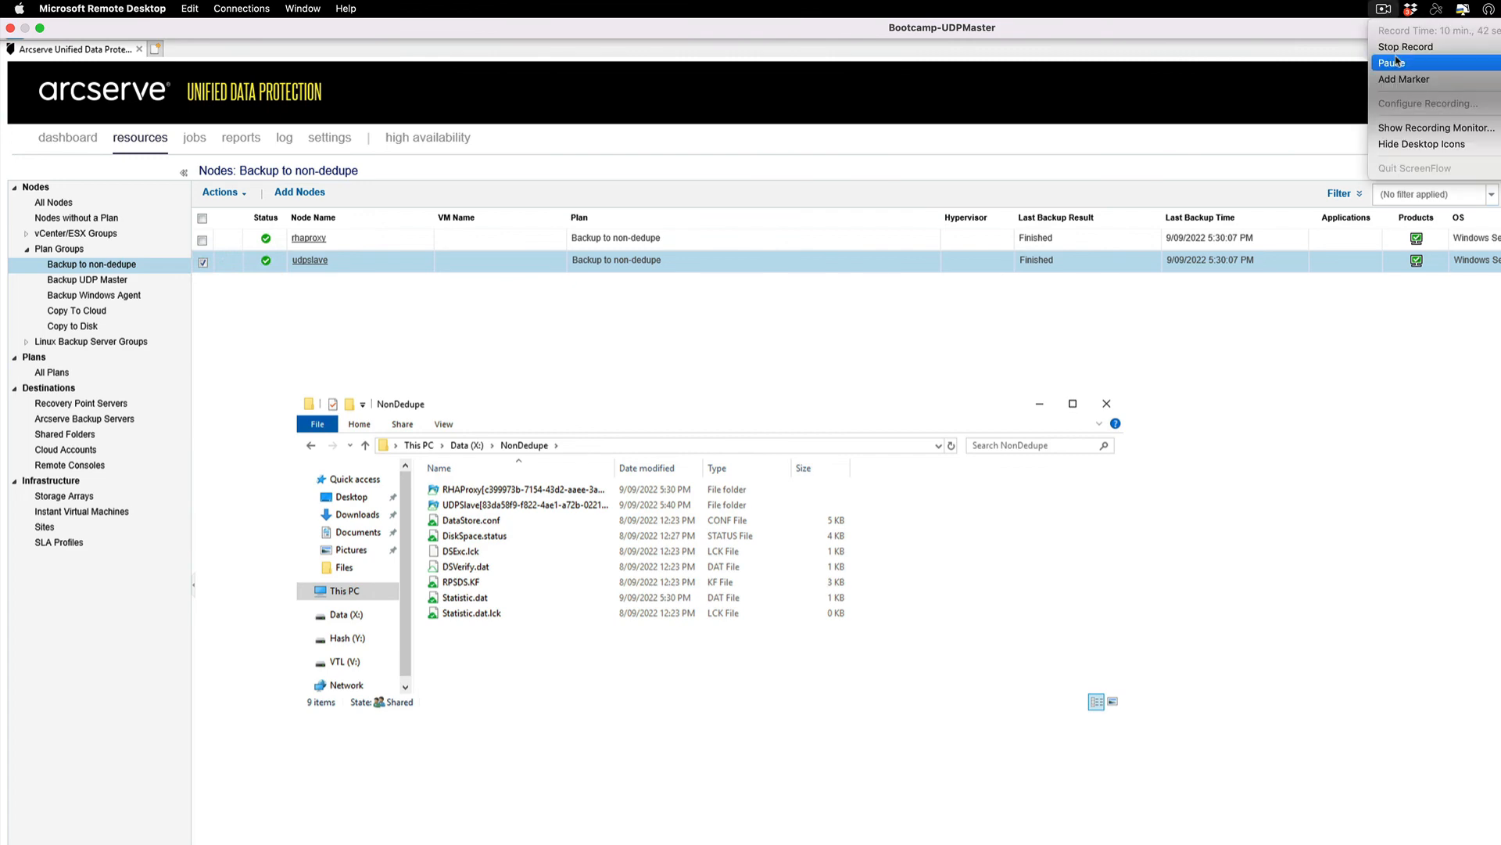